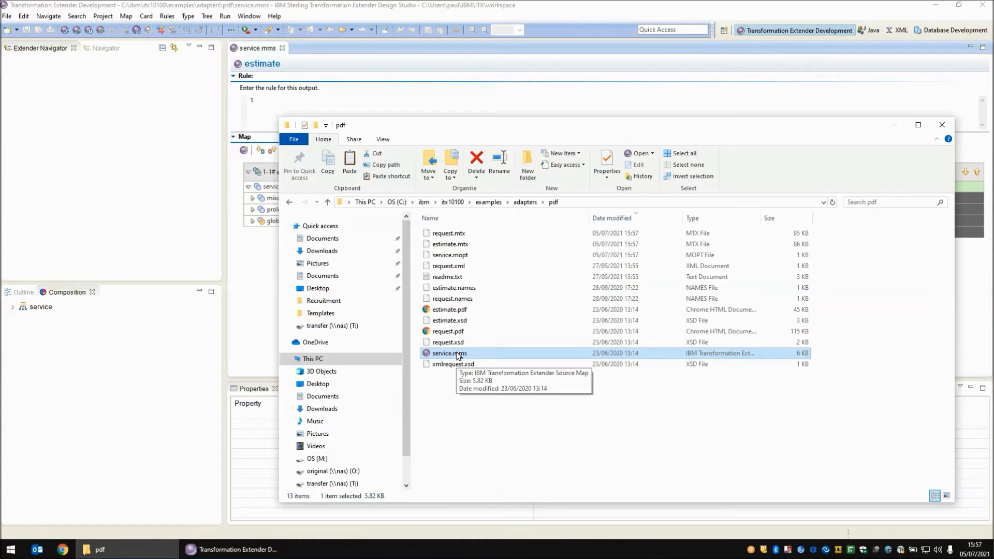
Open the service.mms map source and review the settings of the request map's input and output cards without changing them.
double_click(450, 354)
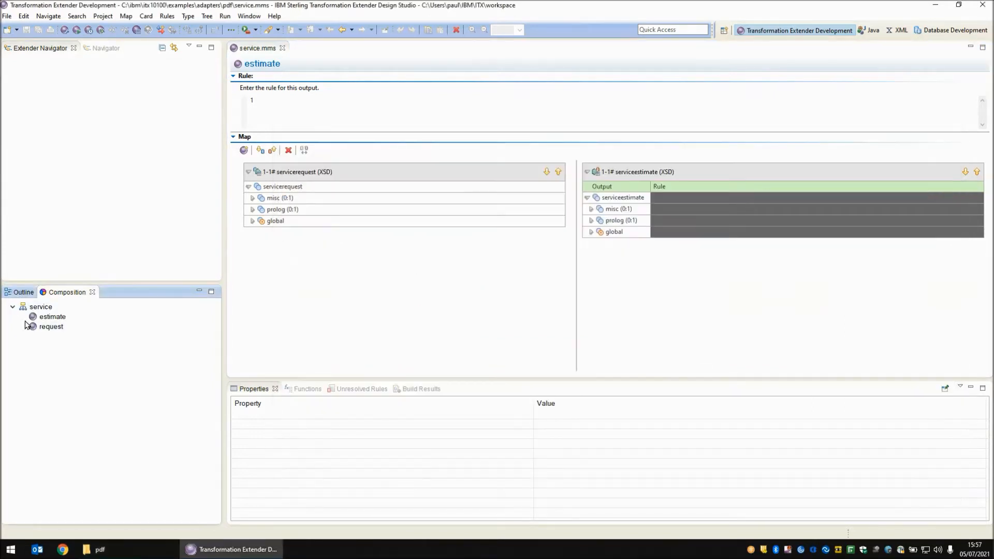
click(55, 329)
double_click(357, 178)
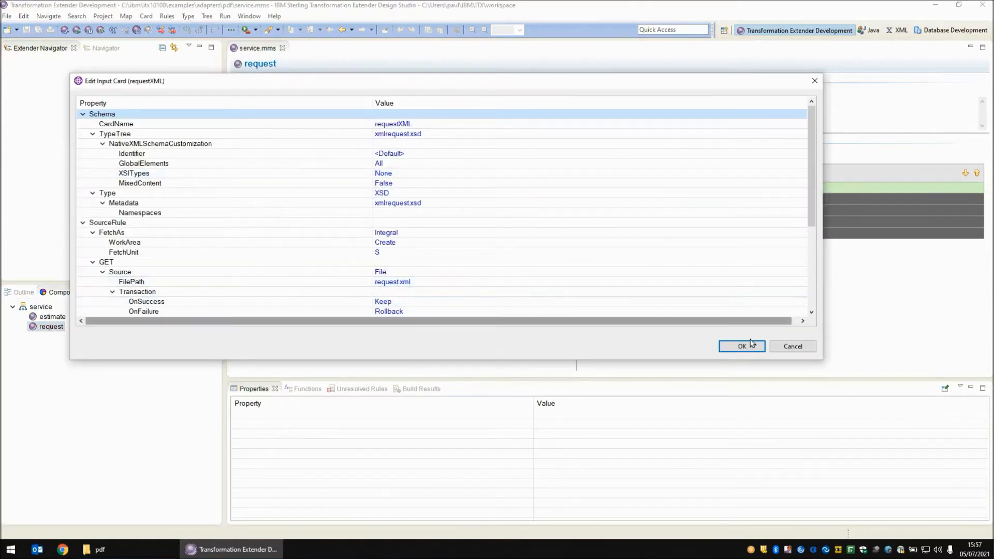
click(792, 346)
double_click(672, 179)
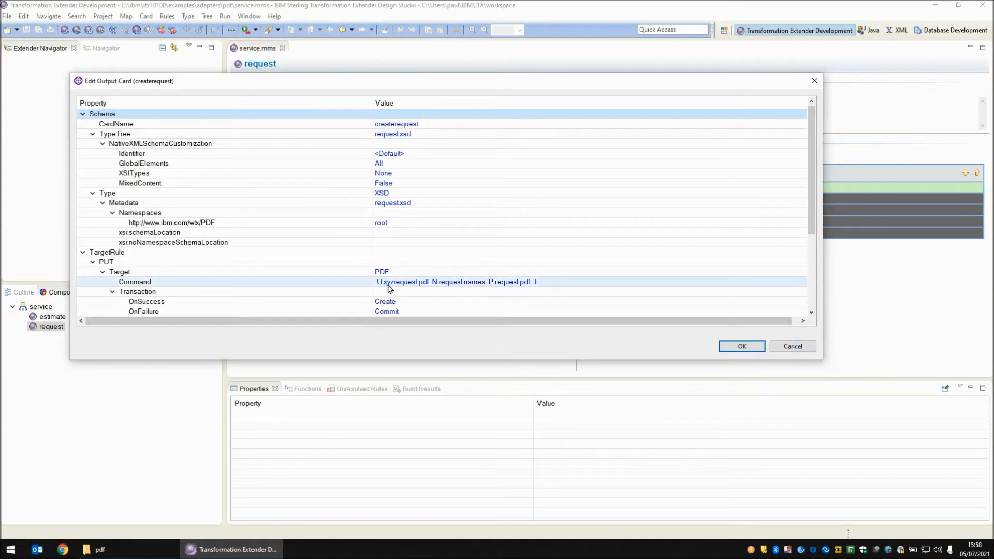
click(792, 347)
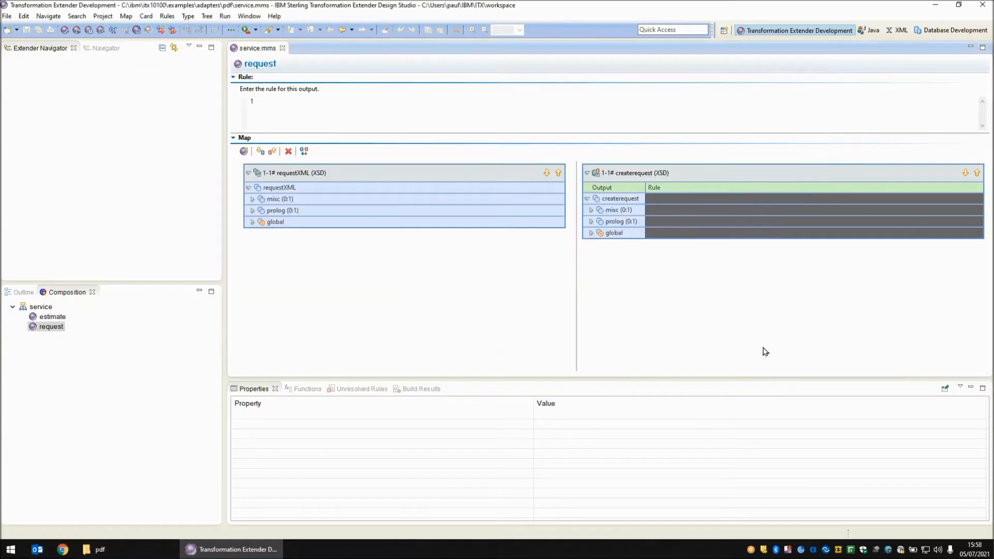
Run the request map and check its generated request.mmc, request.mme and request.mdg files in the pdf folder.
click(76, 29)
click(98, 550)
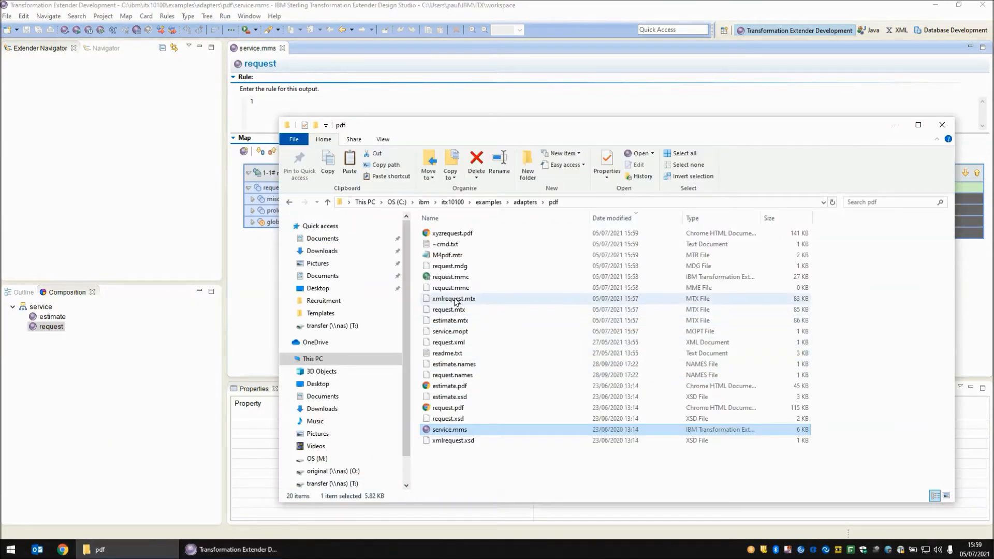
click(460, 278)
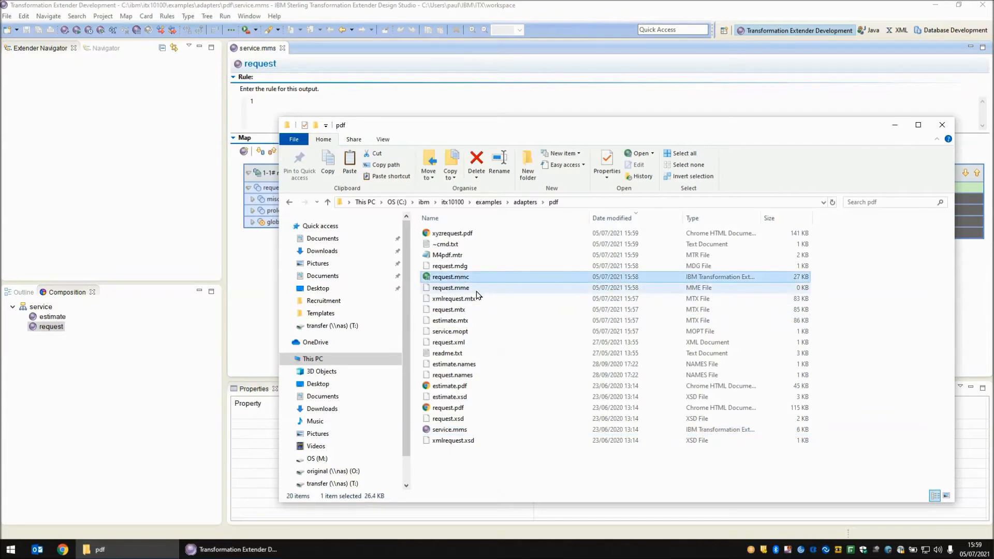
click(469, 290)
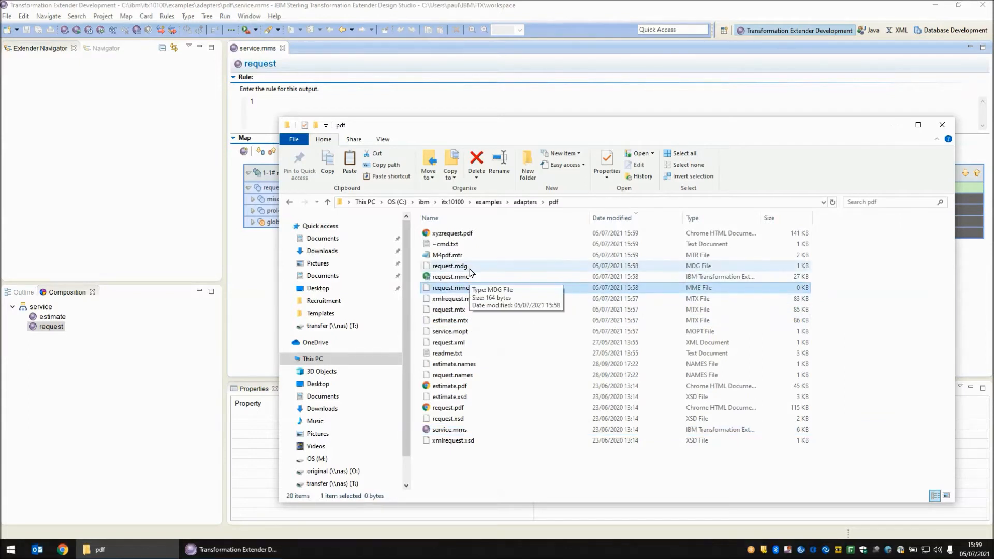
click(471, 269)
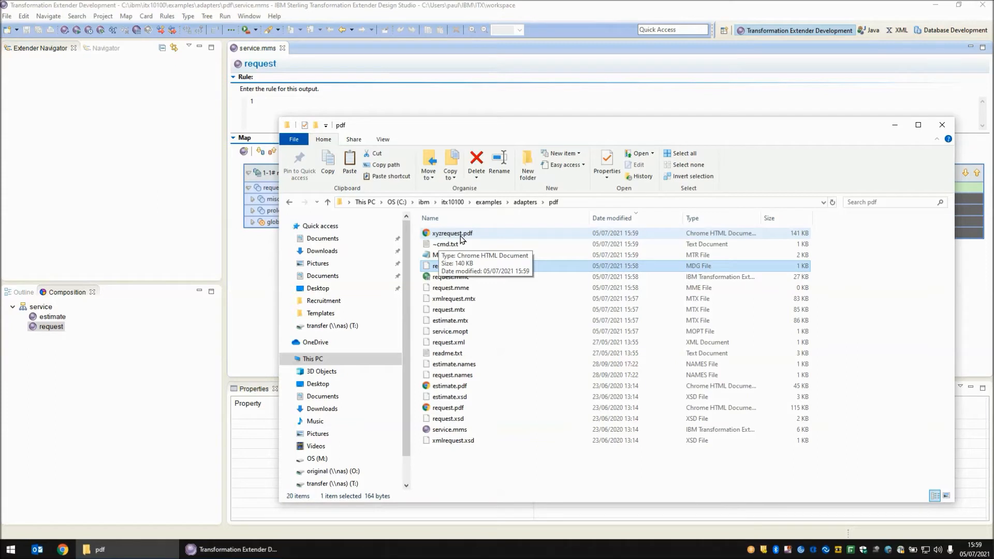
Switch back to Design Studio and review the estimate map's servicerequest input card and serviceestimate output card settings without changing them.
click(106, 435)
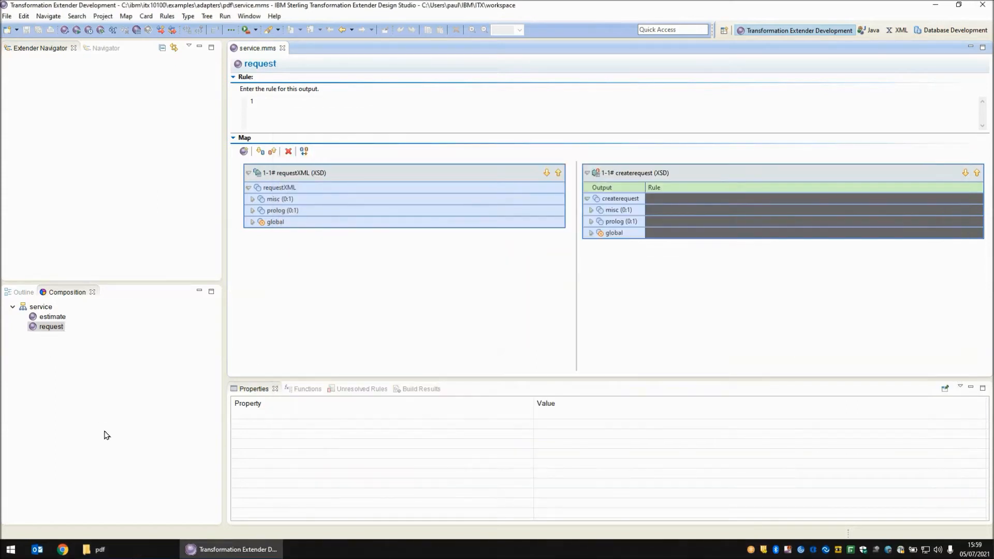
click(59, 320)
double_click(356, 179)
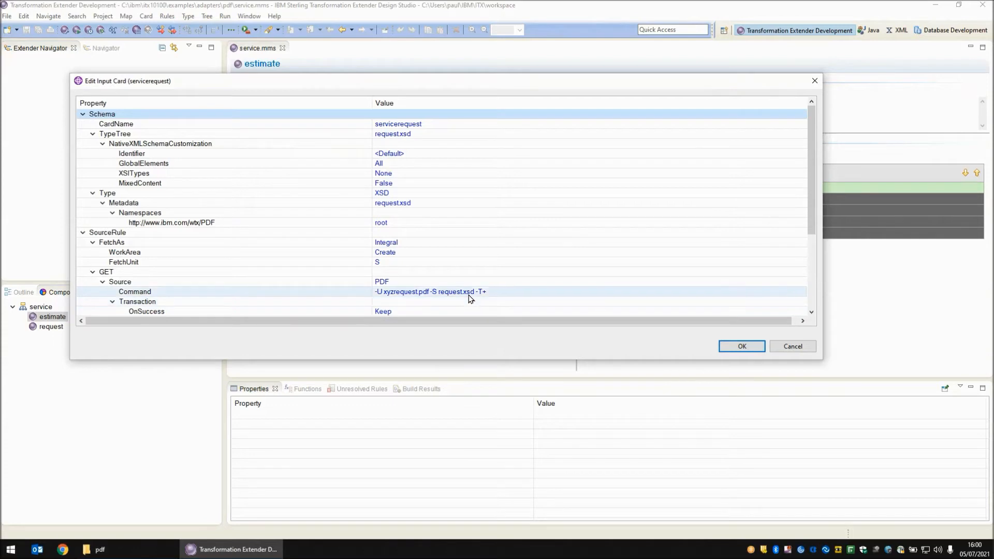
click(792, 347)
double_click(668, 174)
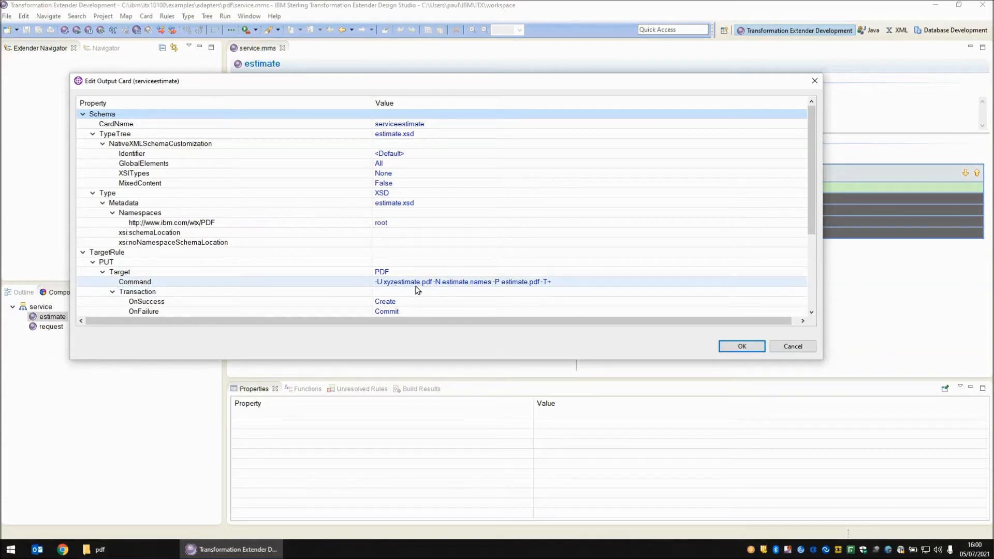
click(784, 347)
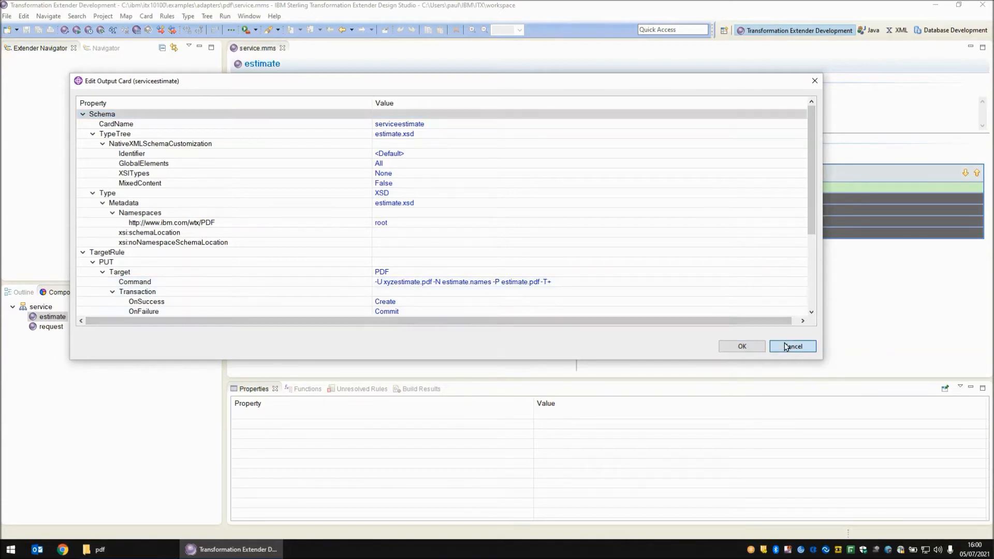
Run the estimate map, dismiss the run dialog and return to the pdf folder to check for generated files.
click(76, 31)
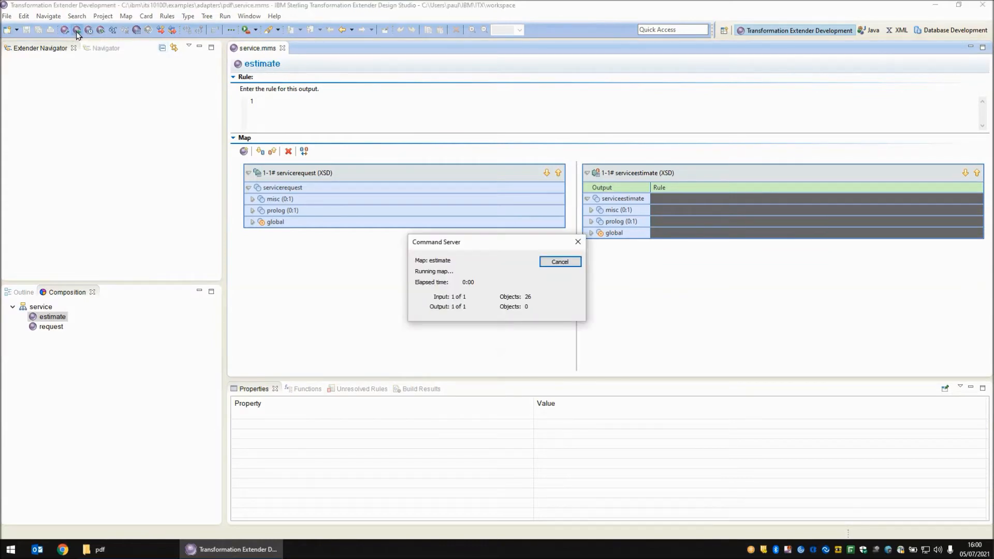
click(560, 262)
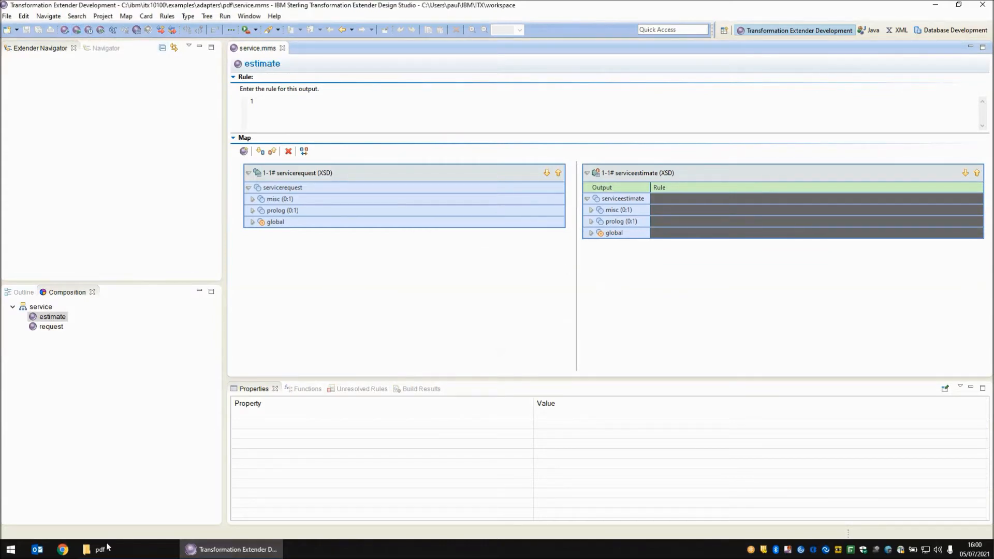
click(121, 550)
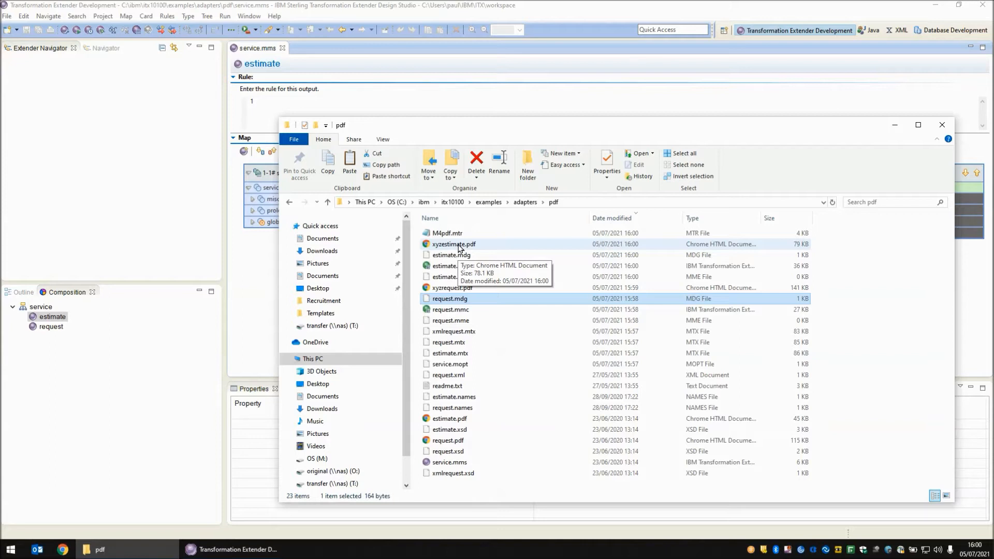
Open the request.pdf template and the generated xyzrequest.pdf from the pdf folder to compare their form fields.
double_click(452, 443)
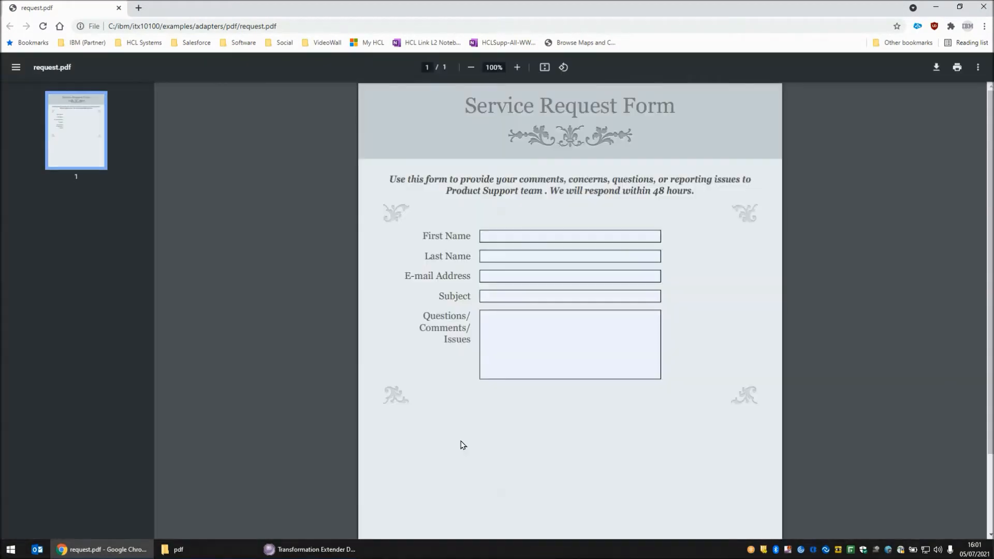
click(176, 550)
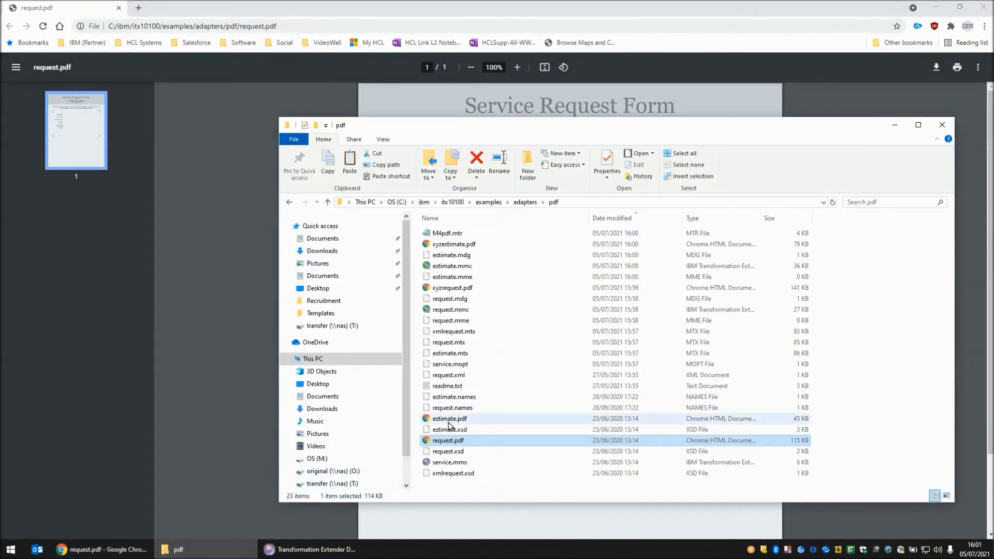
double_click(454, 290)
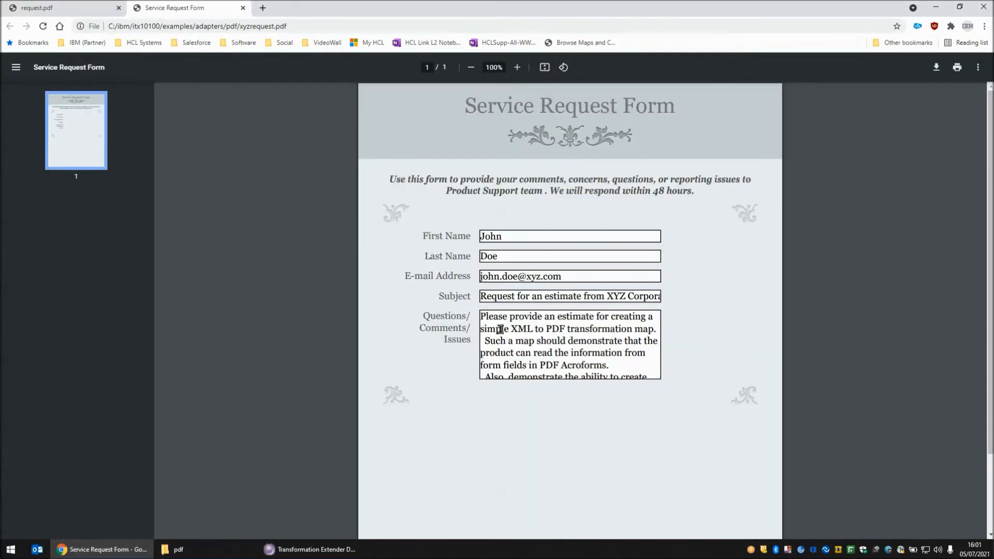
Open the estimate.pdf template and the generated xyzestimate.pdf from the pdf folder to compare their form fields.
click(213, 549)
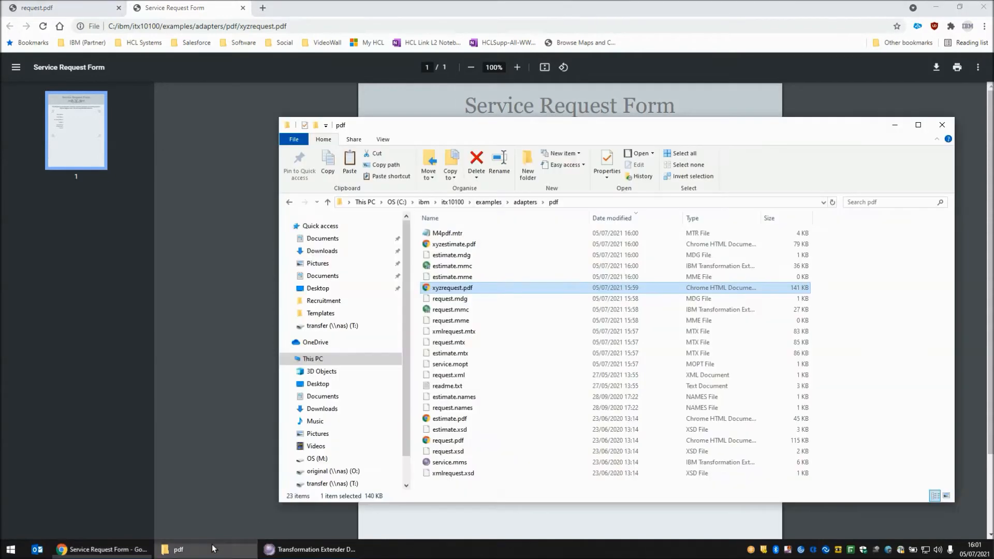
double_click(451, 421)
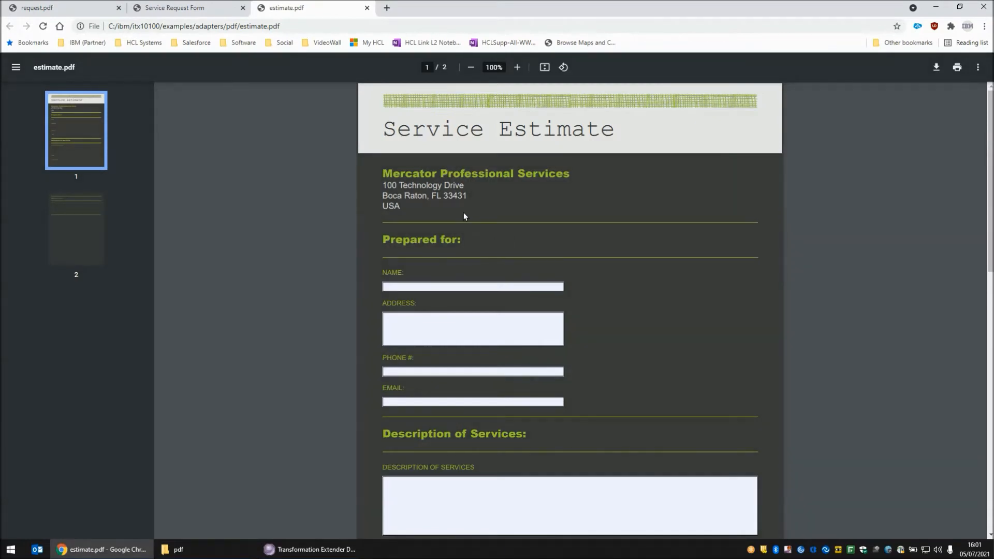
click(192, 551)
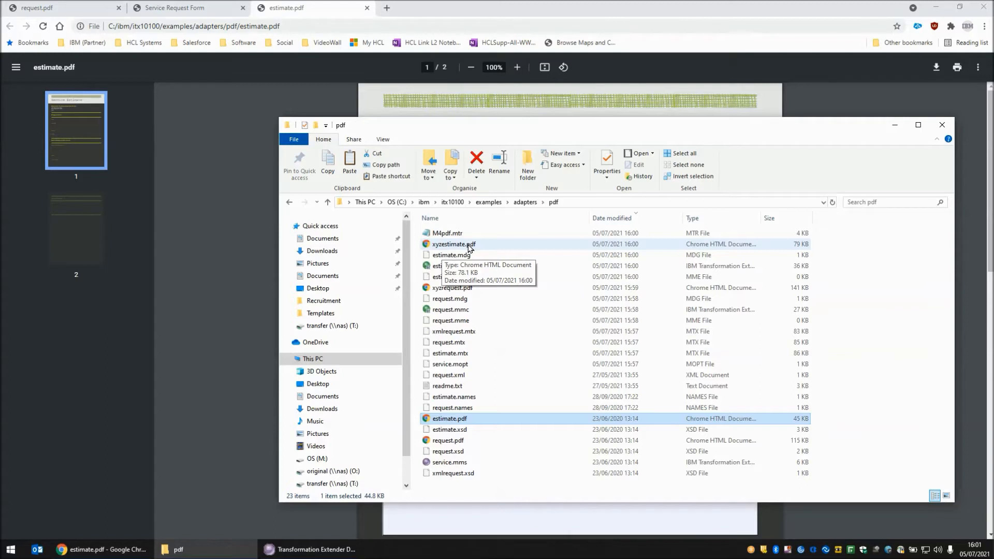
click(470, 248)
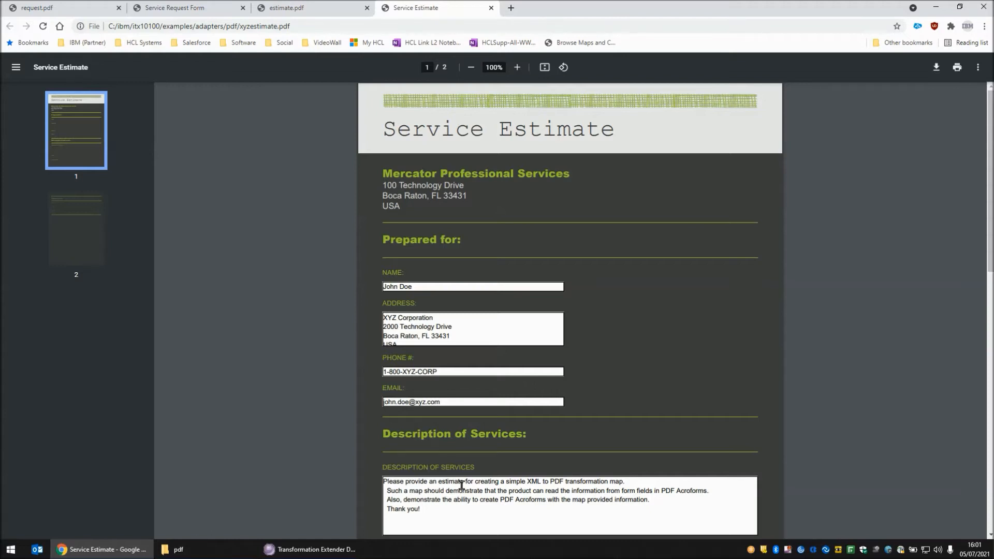
Close the browser with the PDFs, the service.mms map source and the Design Studio window.
click(983, 7)
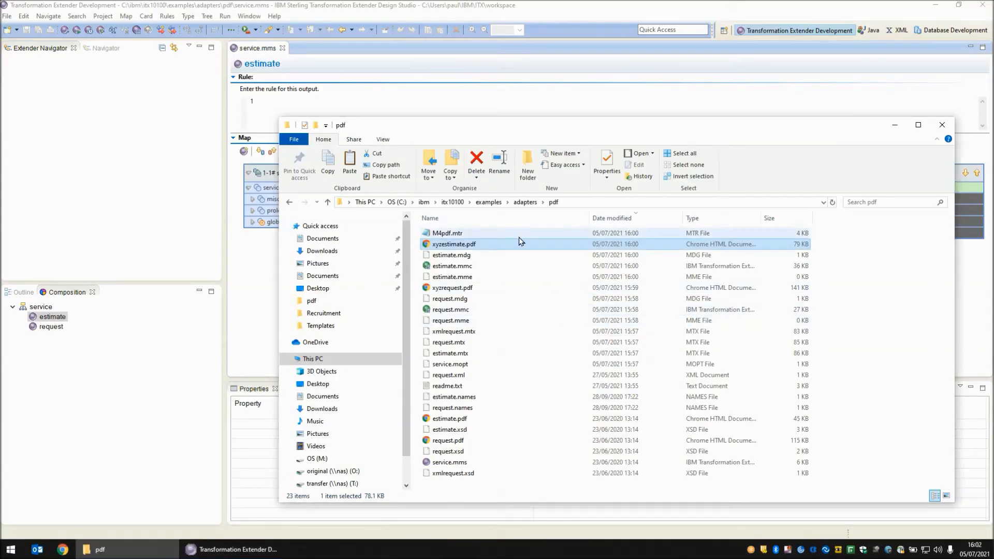
click(282, 48)
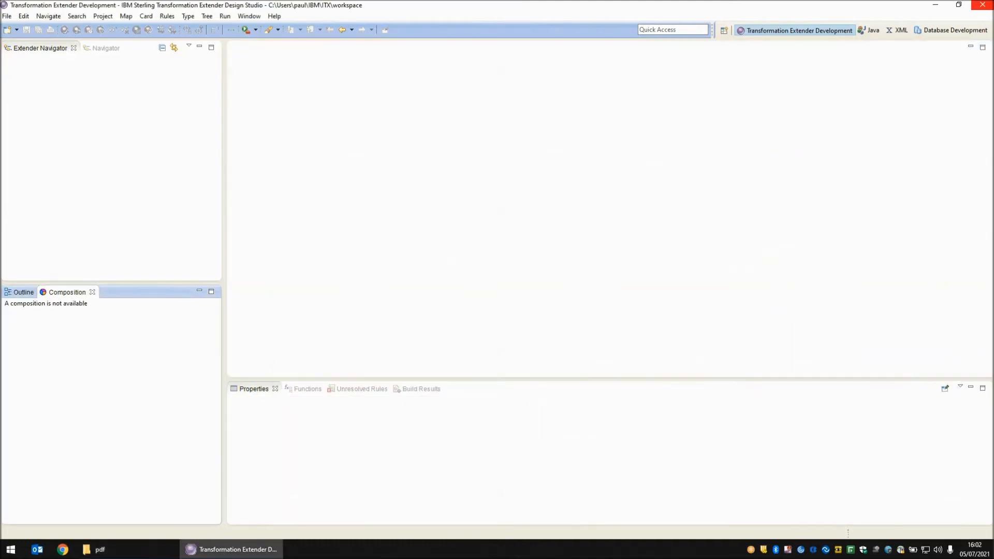
click(984, 5)
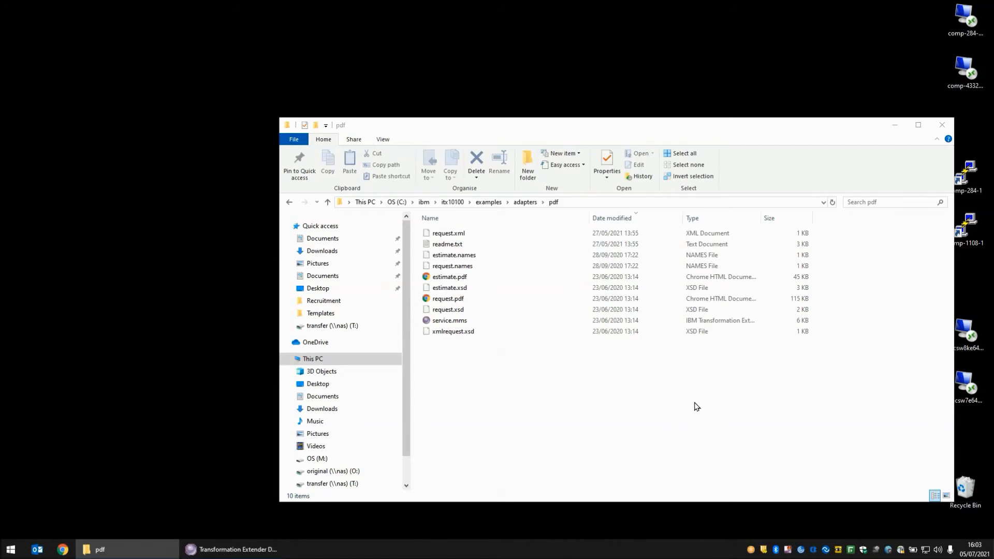
Delete estimate.names, request.names, estimate.xsd and request.xsd from the pdf folder.
click(470, 256)
ctrl+click(472, 266)
ctrl+click(468, 288)
ctrl+click(462, 311)
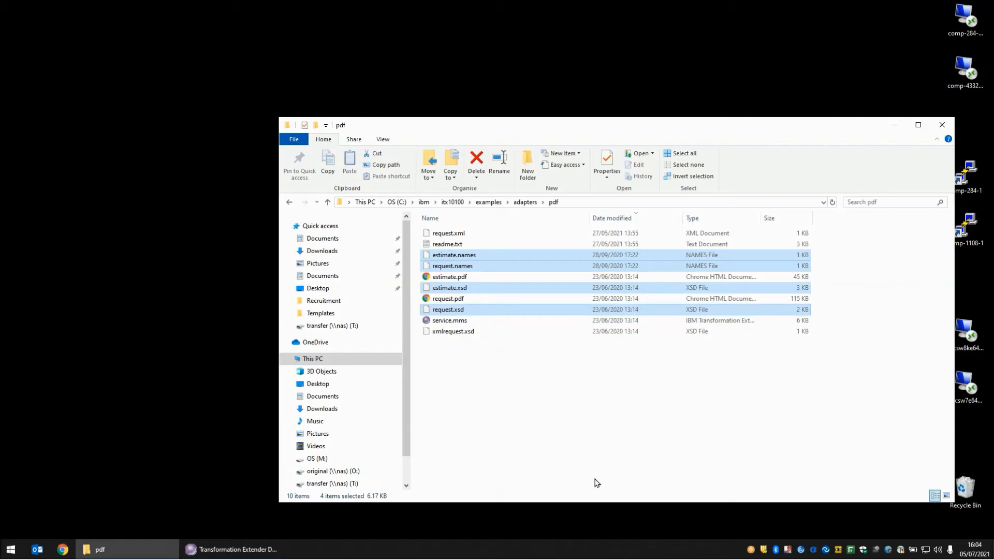
key(Delete)
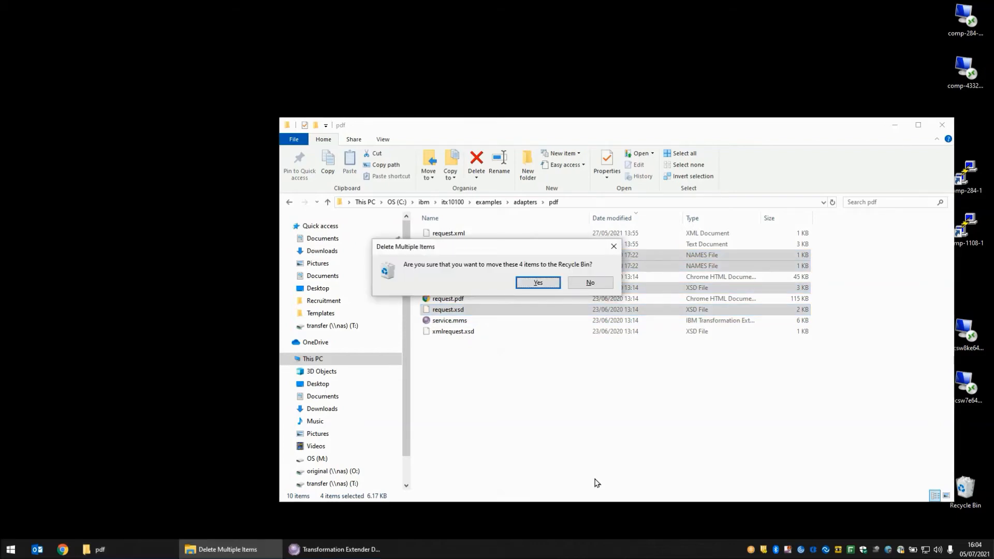
key(Return)
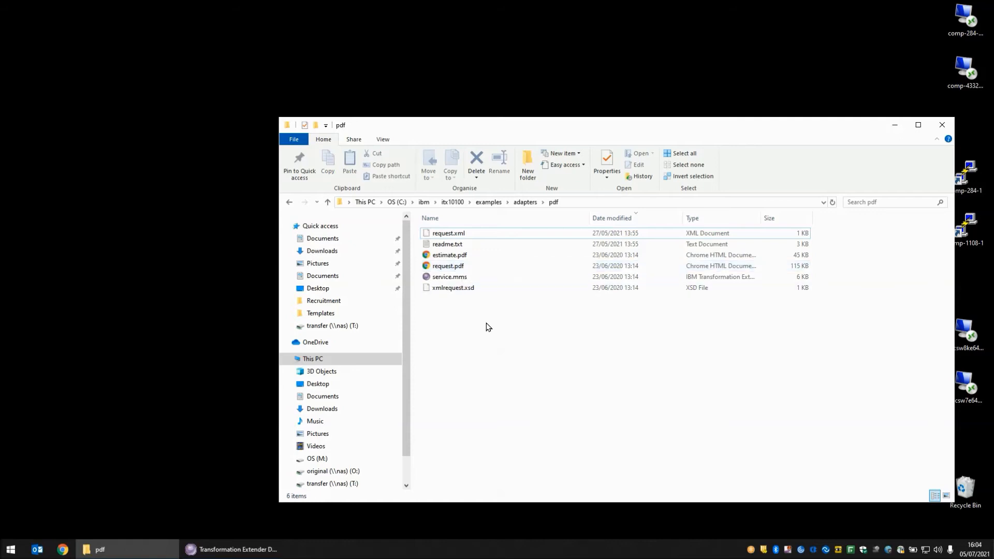
In Design Studio, create a Transformation Extender project named PDF at the custom location C:\ibm\itx10100\examples\adapters\pdf.
click(246, 551)
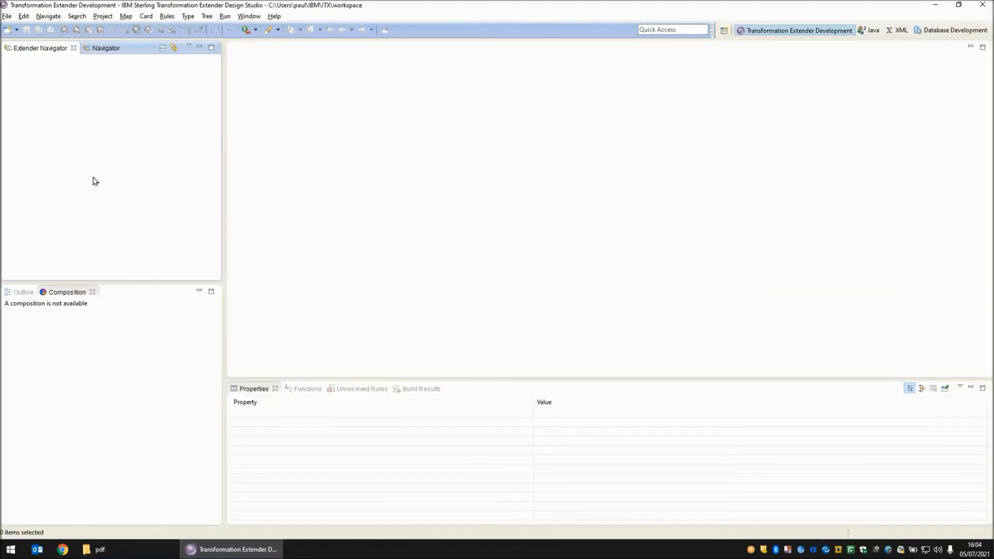
right_click(94, 163)
mouse_move(129, 169)
click(207, 186)
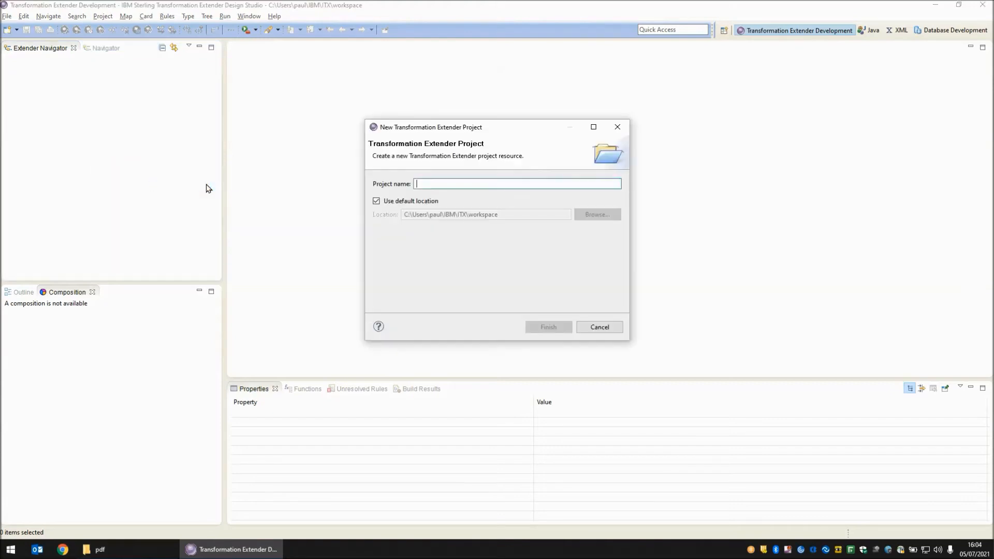
text(PDF)
key(Tab)
key(space)
key(Tab)
text(C:\ibm\itx10100\examples\adapters\pdf)
key(Return)
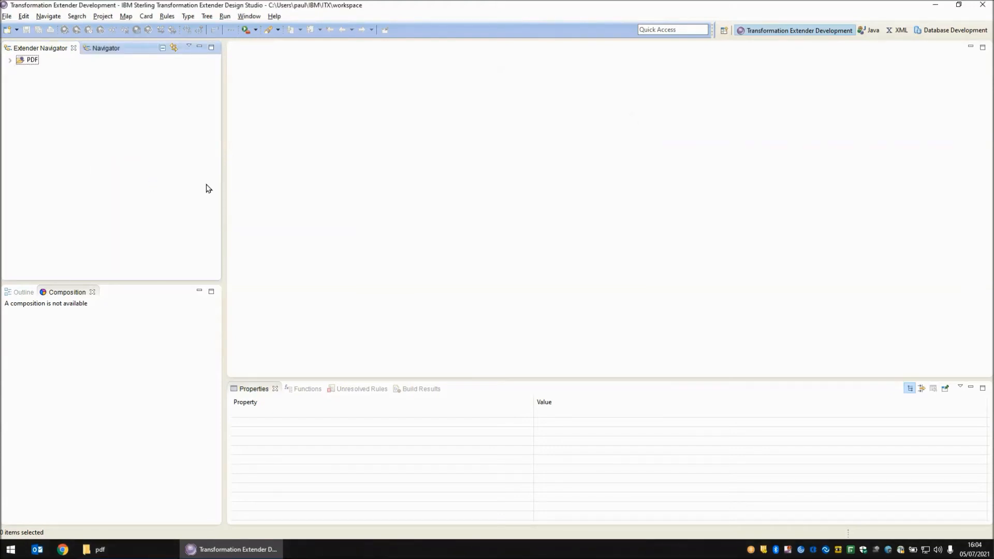
Expand the PDF project's map, schema, XML and miscellaneous file folders to examine the files they contain.
click(10, 60)
click(20, 125)
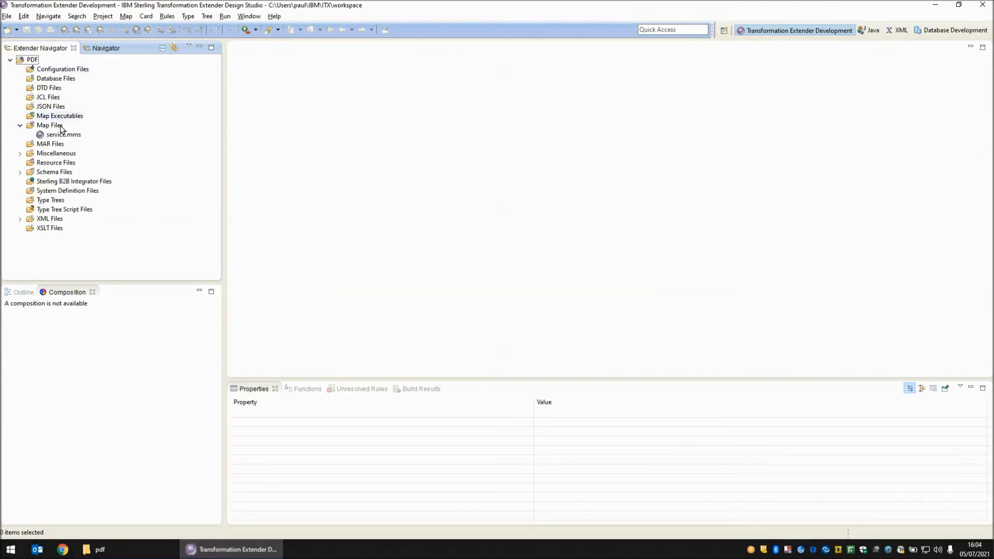
click(19, 172)
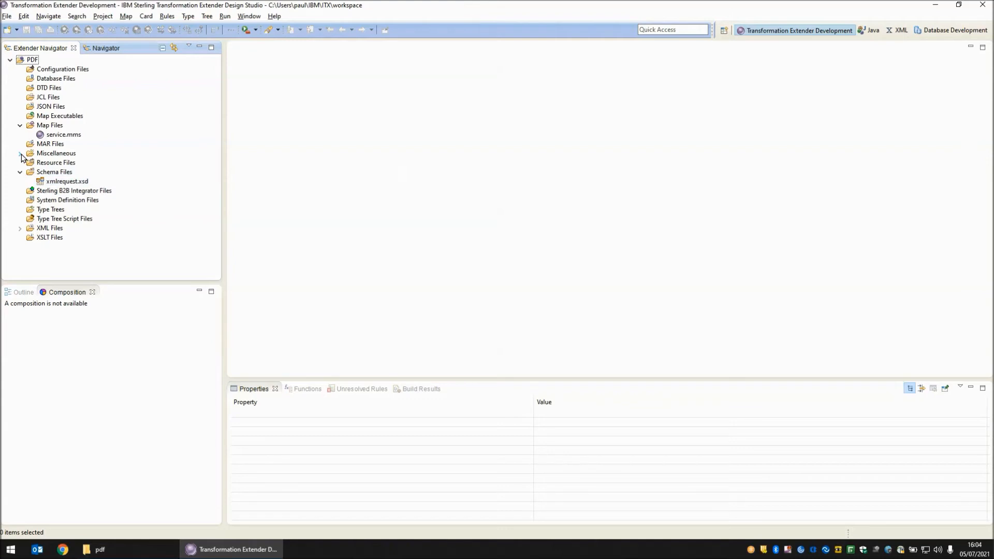
click(19, 228)
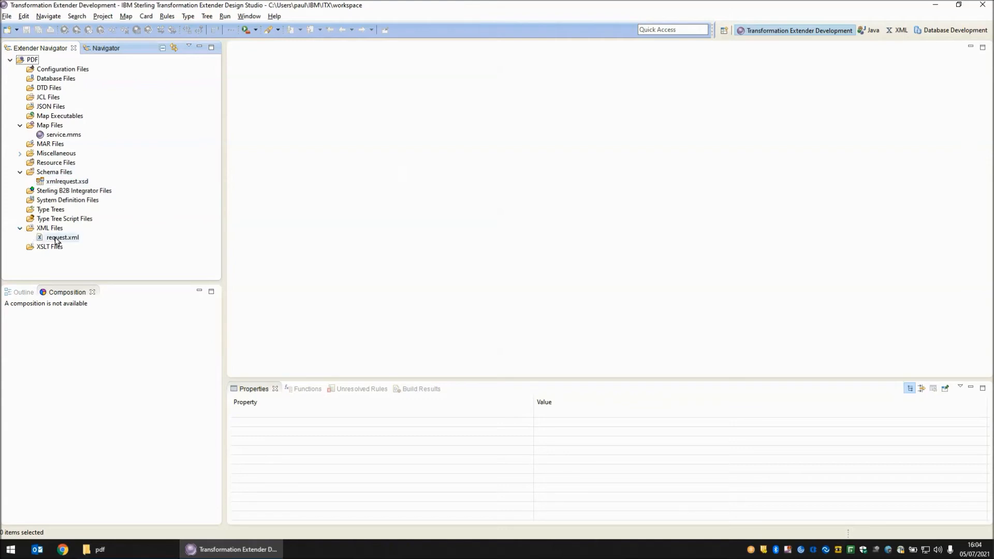
click(20, 153)
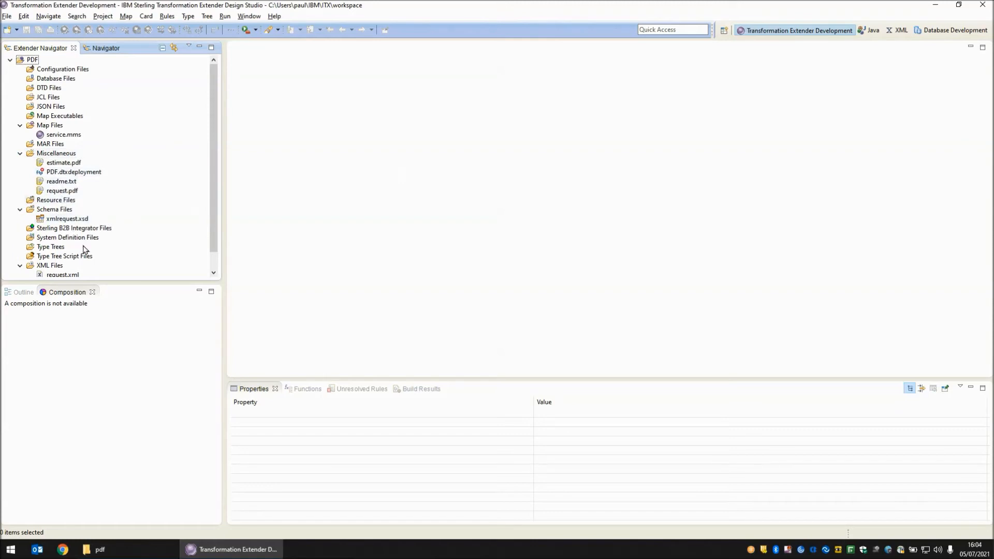
Check the files in the pdf folder in File Explorer, and return to the PDF project in Design Studio.
click(133, 555)
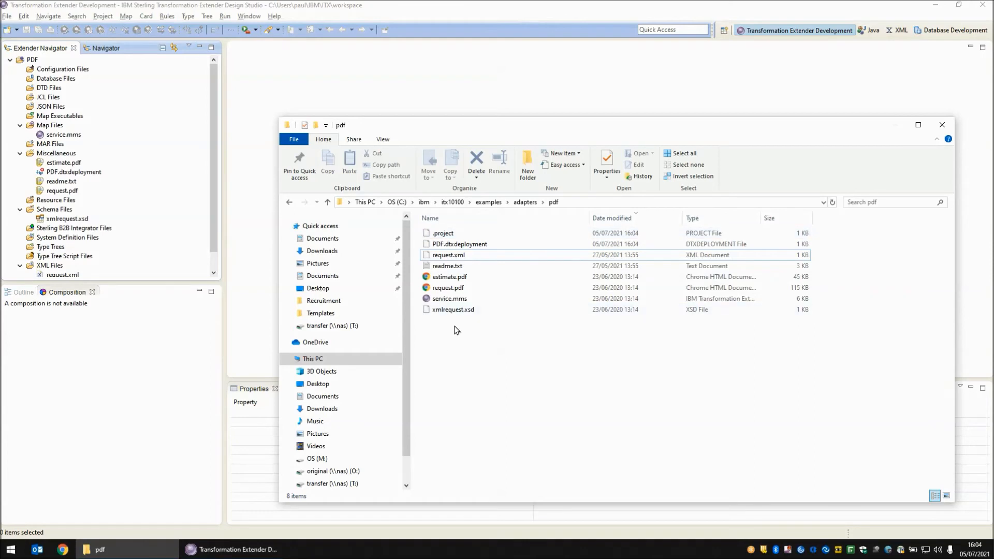
click(215, 187)
scroll(166, 236, down, 1)
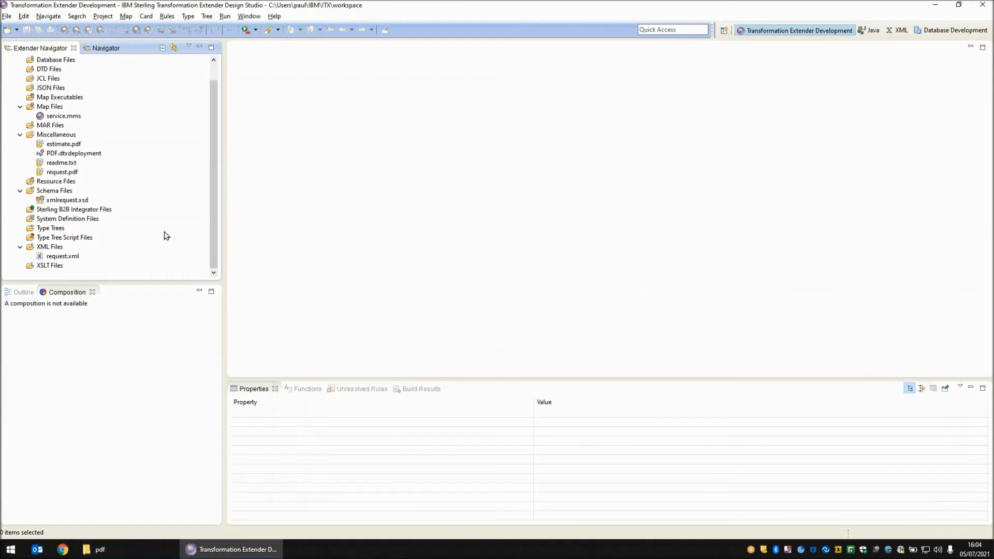
Open the service.mms map source, examine the createrequest output card of the request map without changing it, and close the map source.
double_click(56, 117)
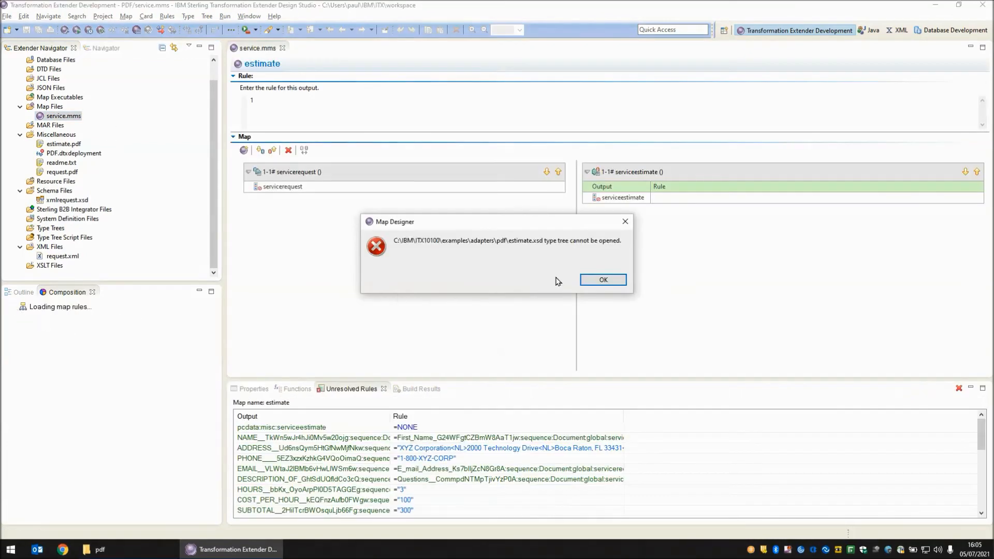
click(603, 279)
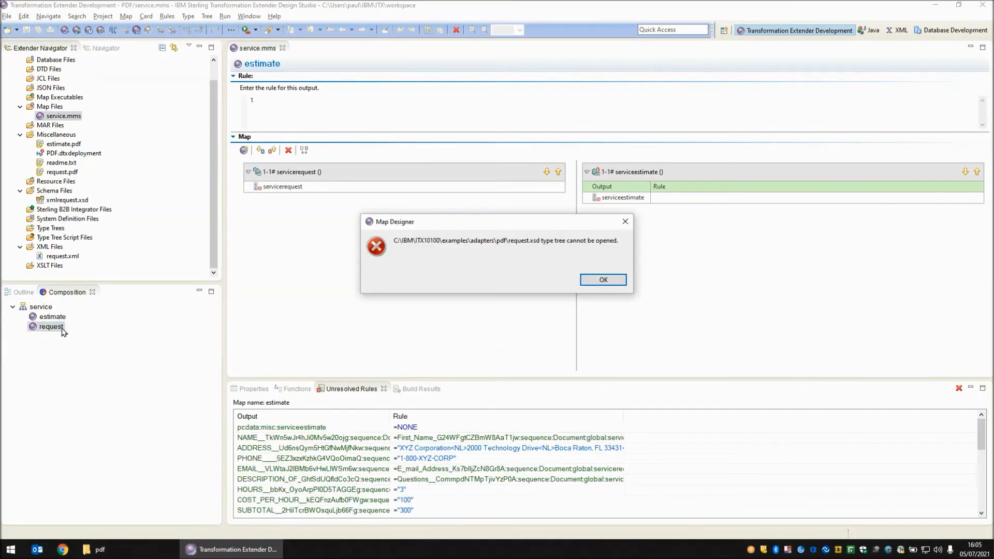
click(602, 280)
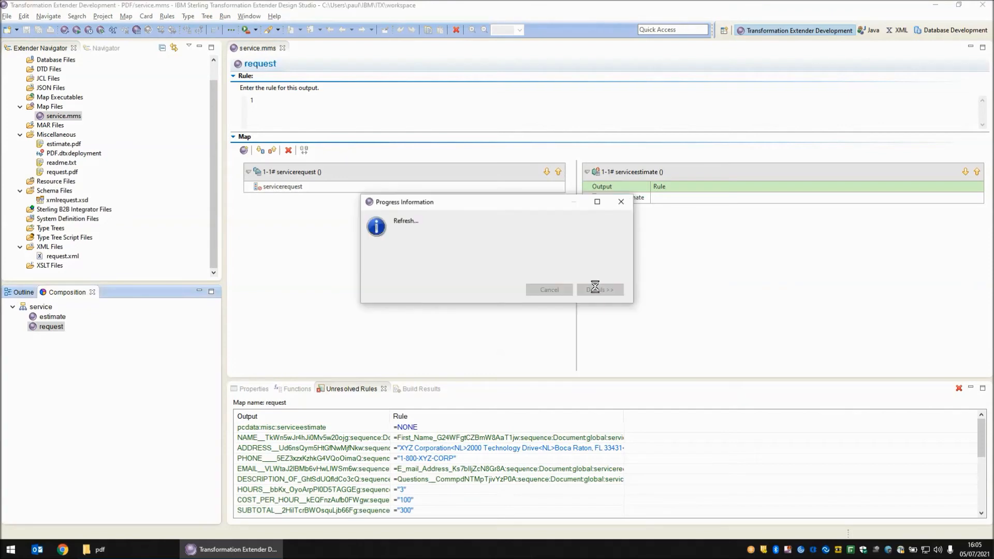
double_click(655, 176)
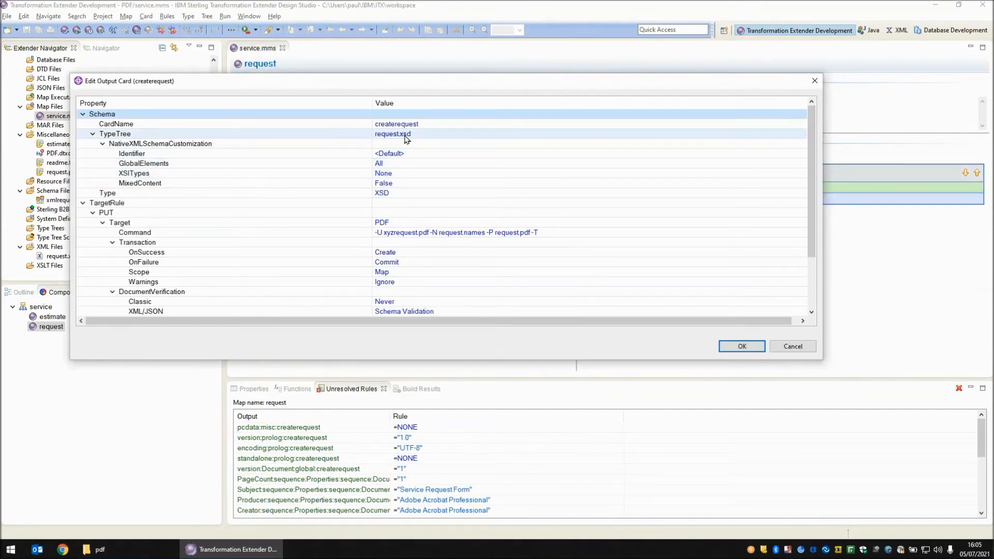
click(793, 347)
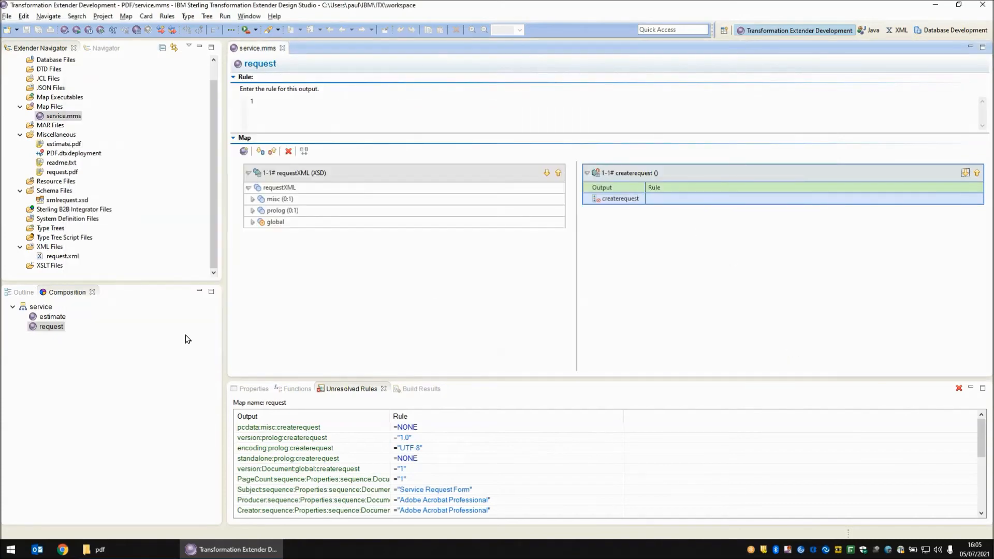
click(282, 48)
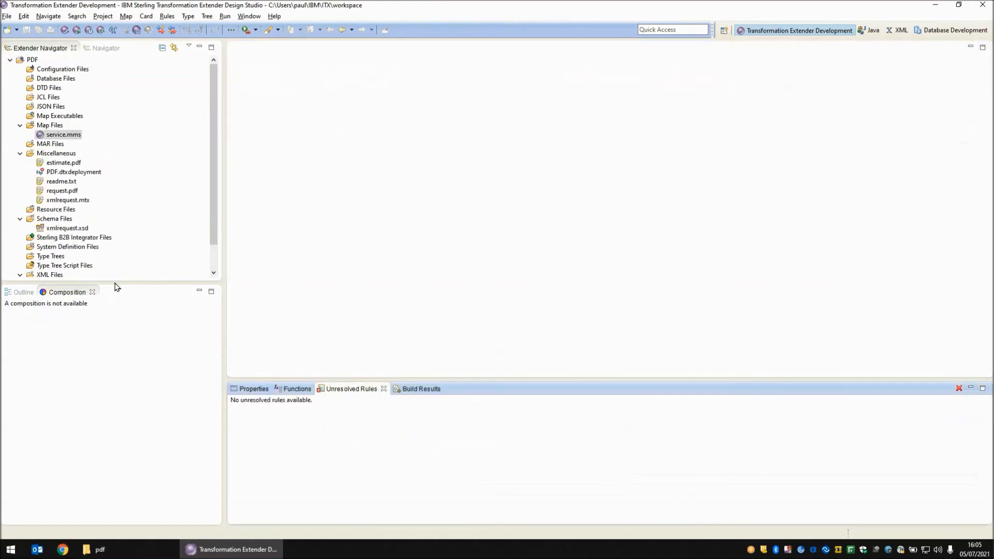
Import the request.pdf template into the PDF project with the PDF Importer, saving the schema as request.xsd in the PDF folder.
click(31, 60)
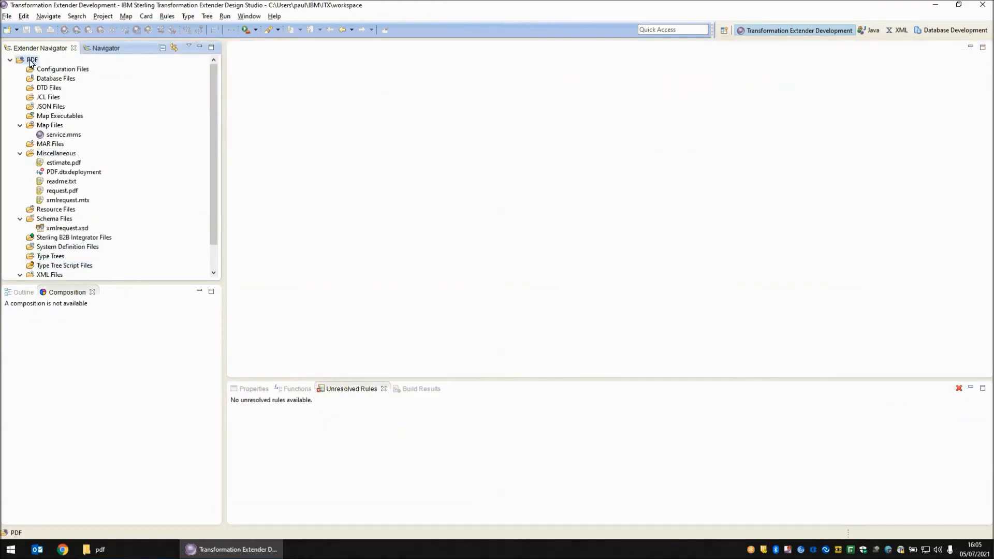
right_click(31, 62)
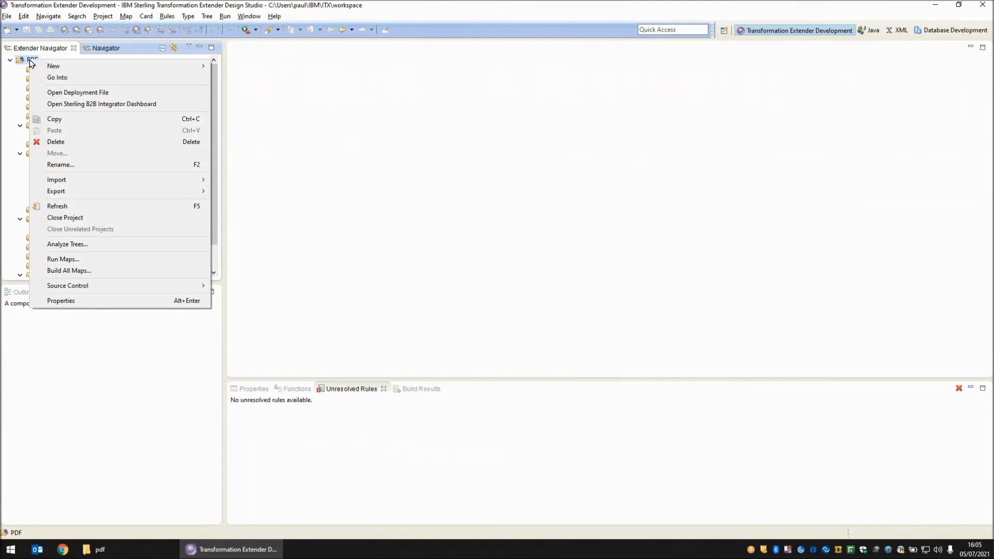
mouse_move(78, 179)
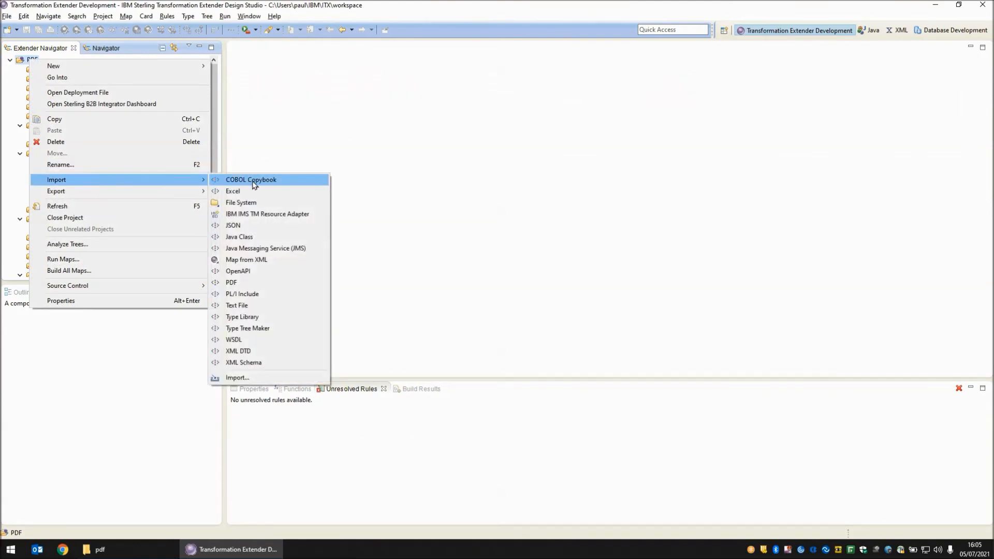
click(233, 281)
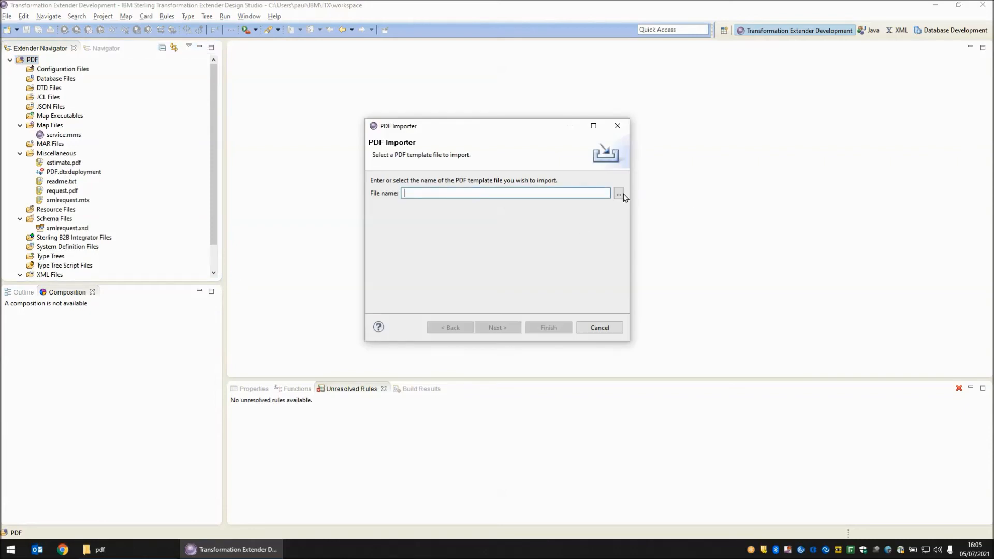
click(620, 194)
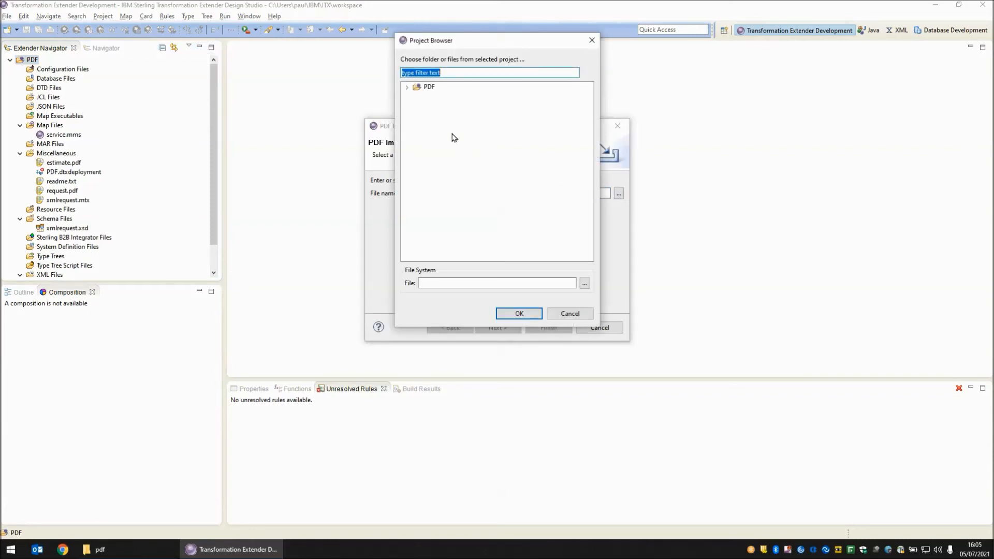
click(407, 87)
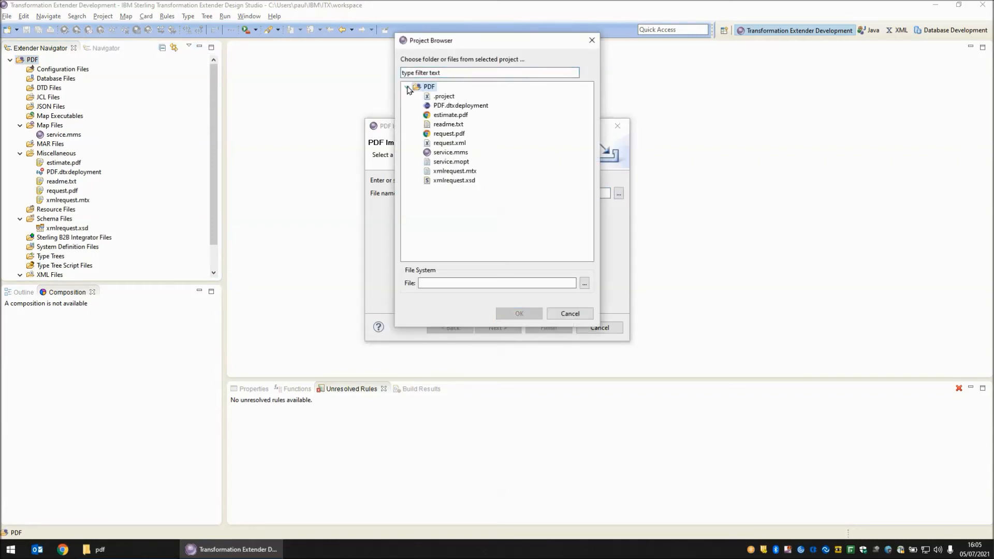
click(455, 136)
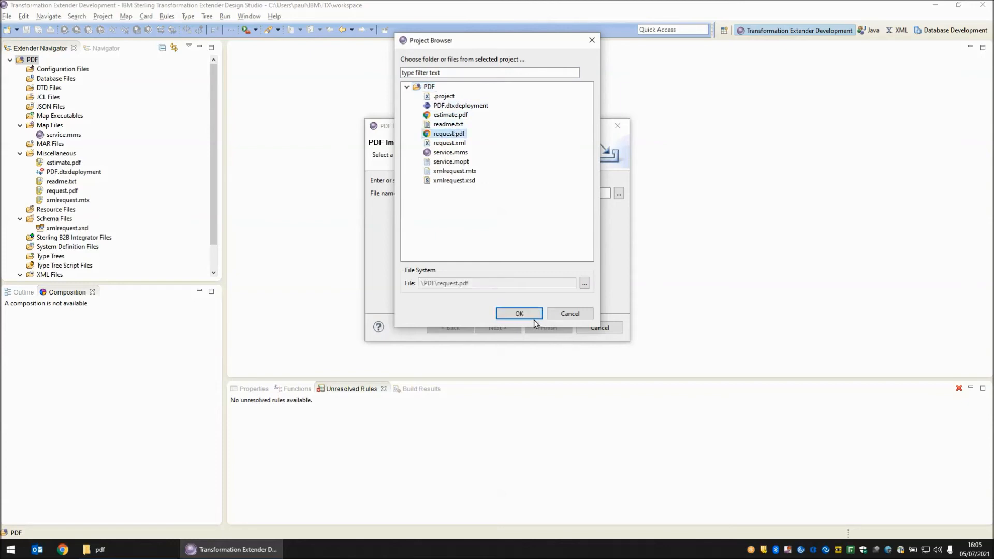
click(531, 315)
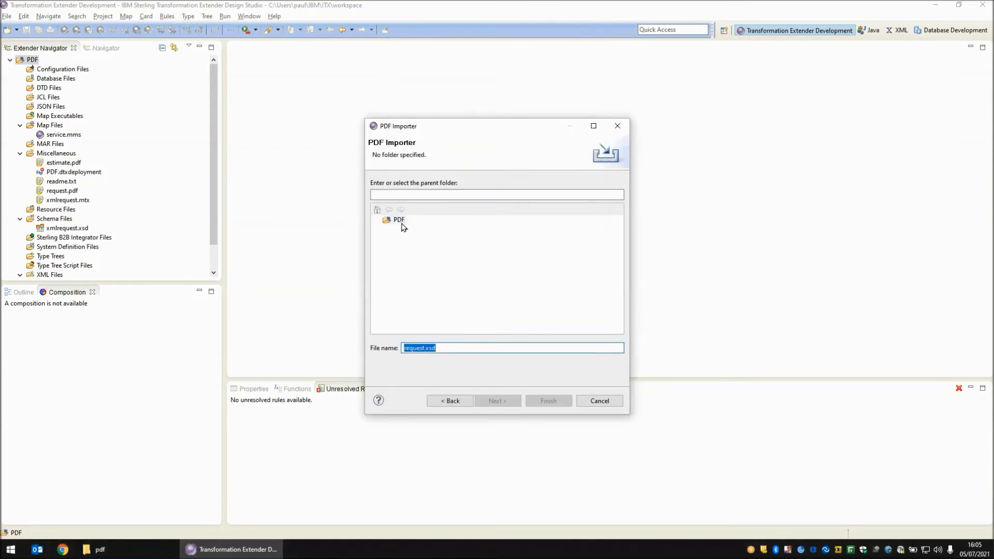
click(401, 221)
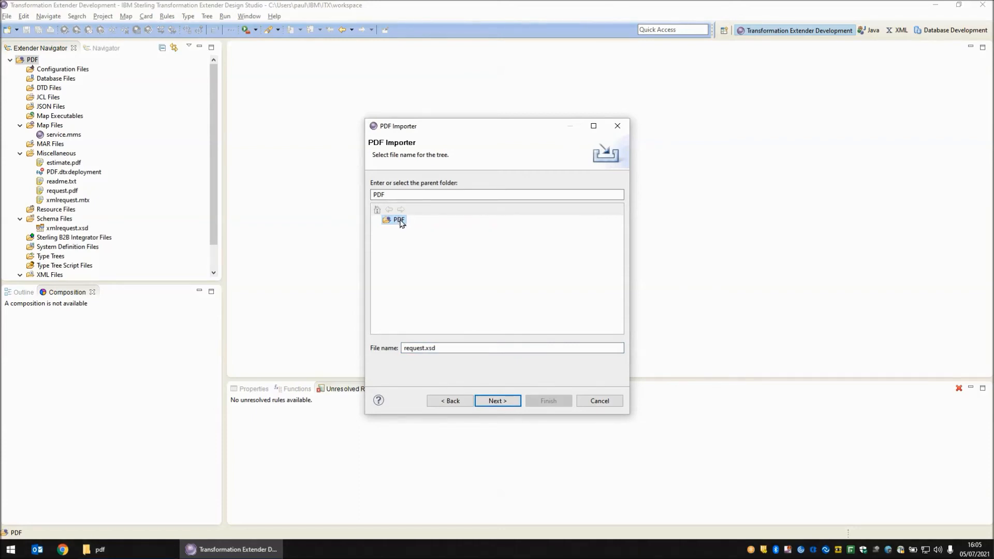
click(498, 402)
click(549, 401)
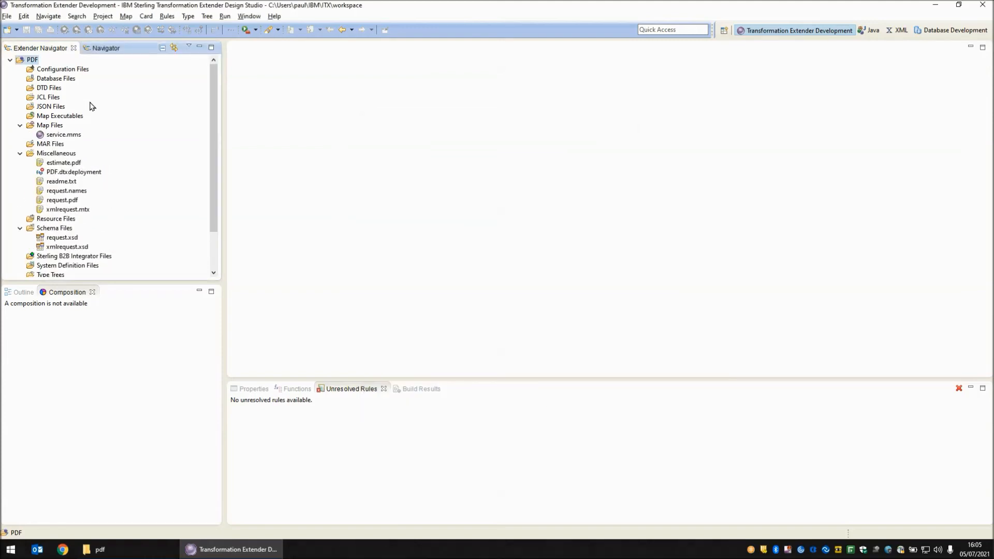
In File Explorer, locate and select the generated request.names and request.xsd files in the pdf folder.
click(127, 548)
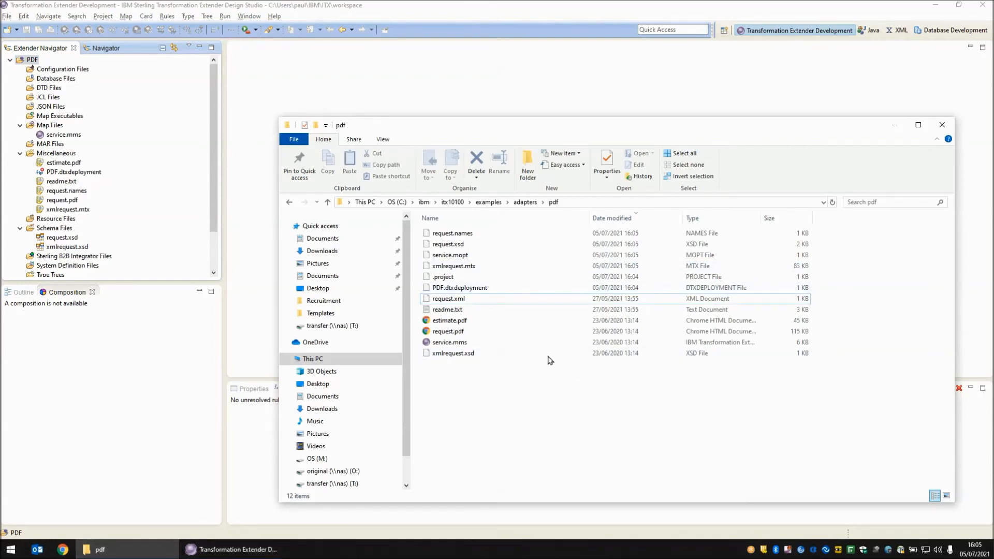
click(471, 238)
click(465, 245)
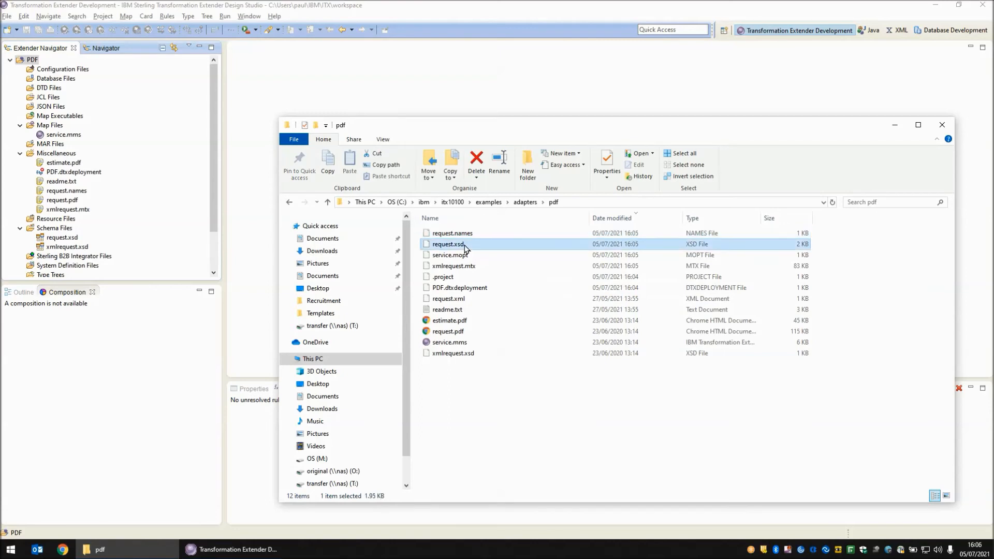
key(shift+Up)
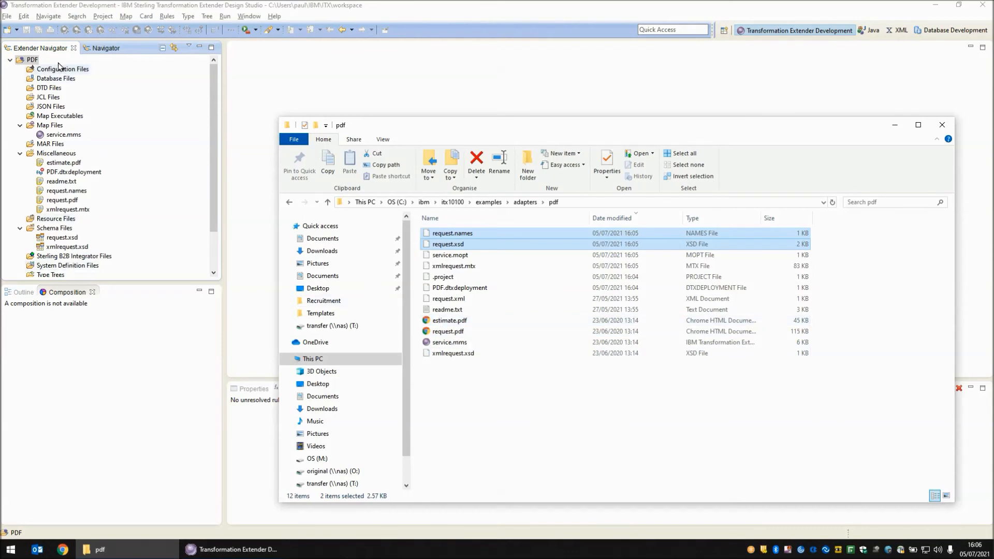
In Design Studio, import the estimate.pdf template into the PDF project as estimate.xsd, and check the pdf folder in File Explorer.
right_click(29, 63)
mouse_move(50, 67)
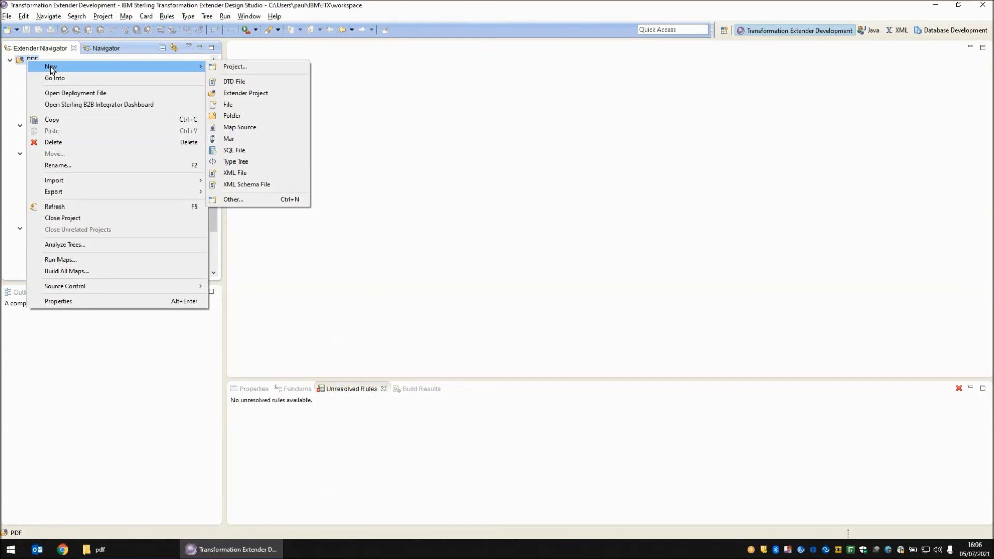
mouse_move(61, 182)
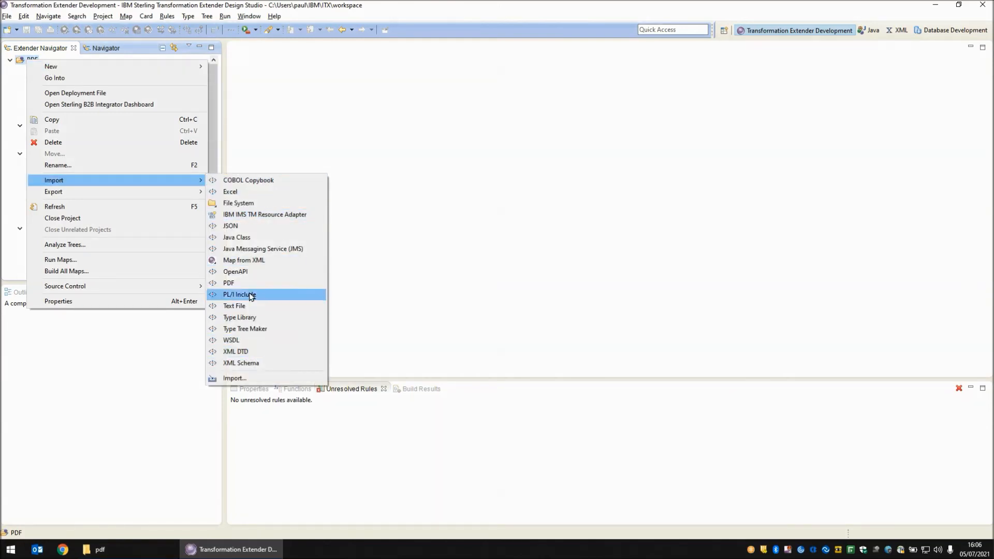
click(250, 284)
click(620, 195)
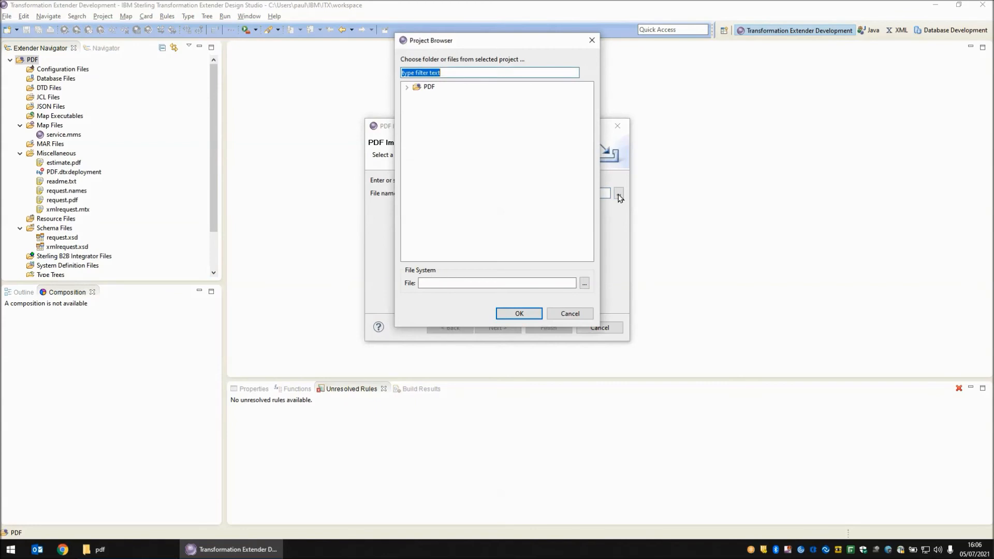
click(408, 87)
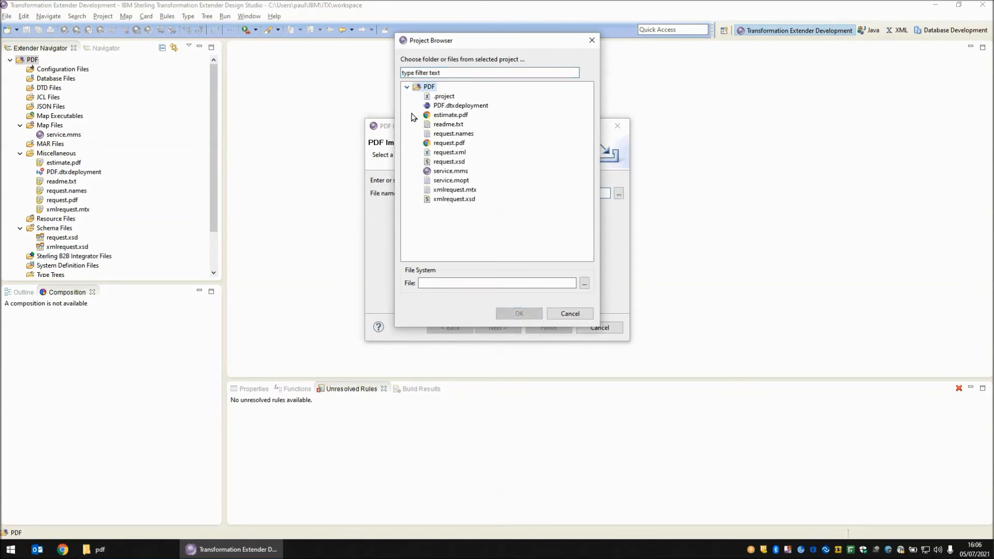
double_click(452, 116)
click(498, 328)
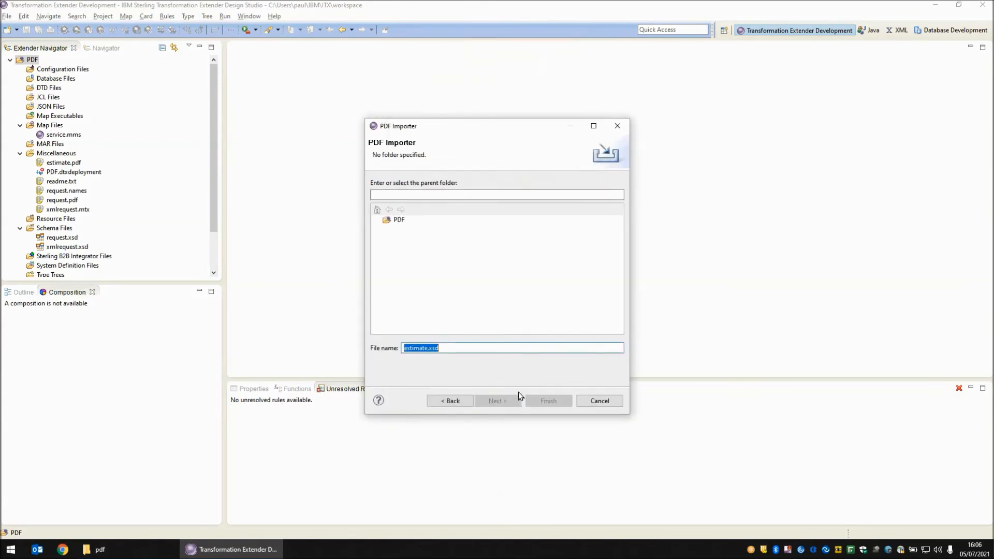
click(397, 220)
click(498, 402)
click(548, 401)
click(133, 553)
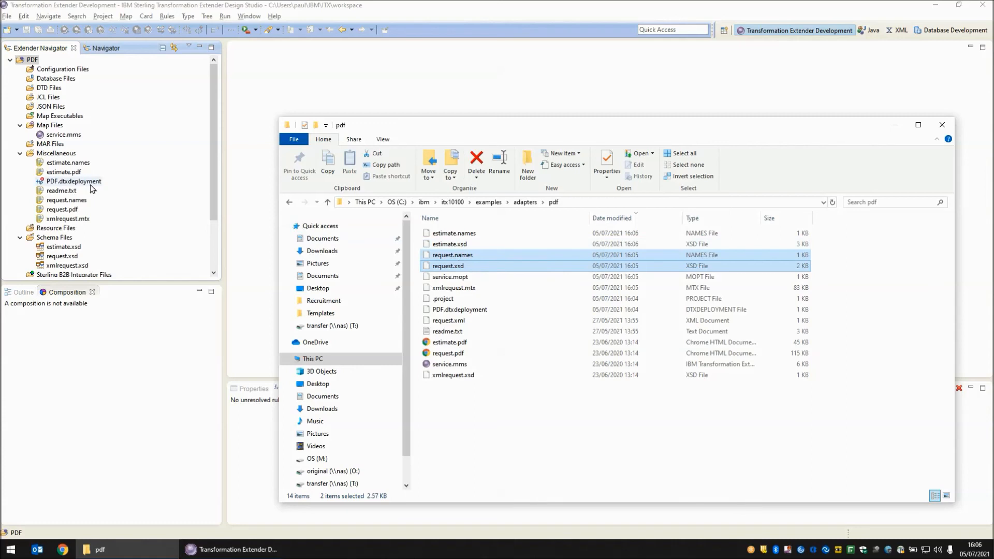
In Design Studio, reopen service.mms and examine the schema and PDF target command on the request map's createrequest output card.
click(63, 134)
double_click(64, 135)
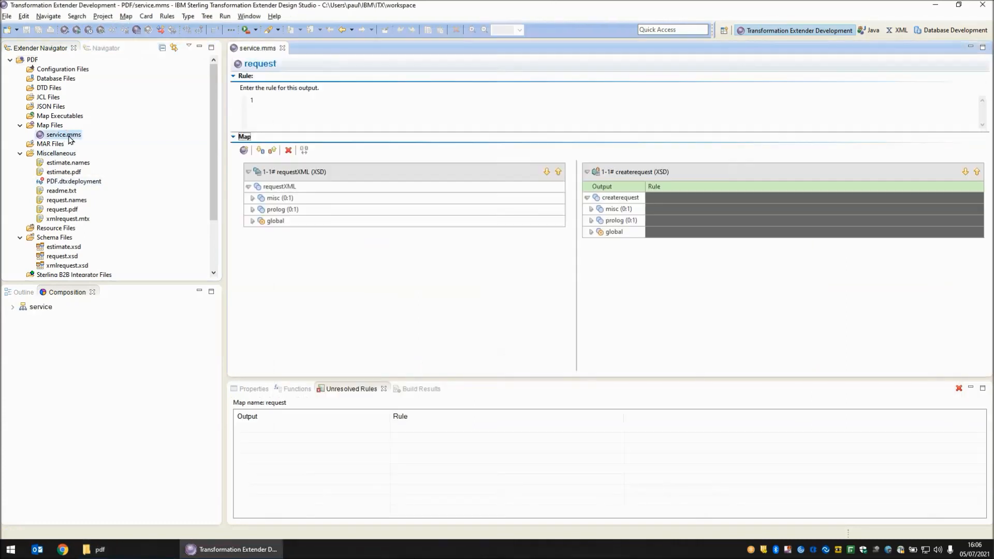
click(12, 307)
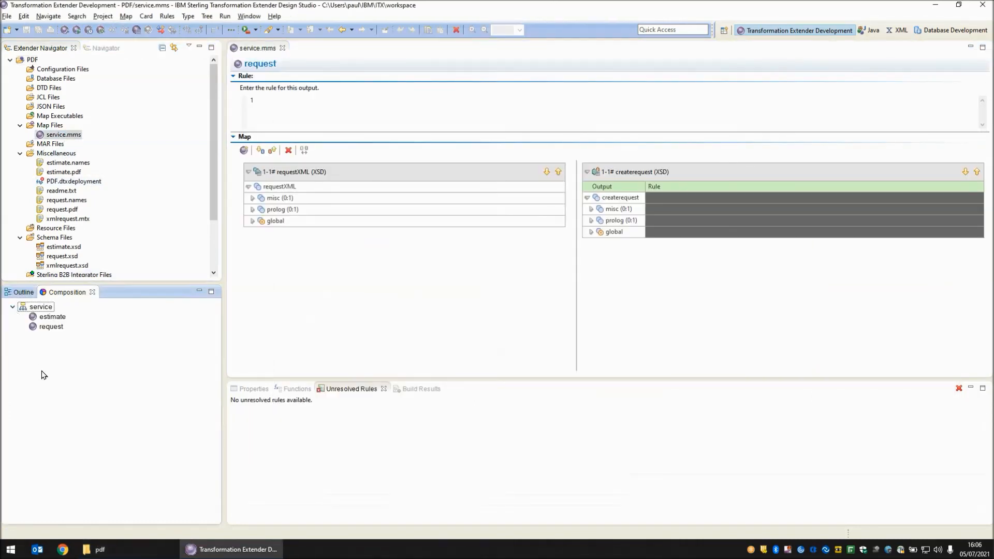
click(51, 327)
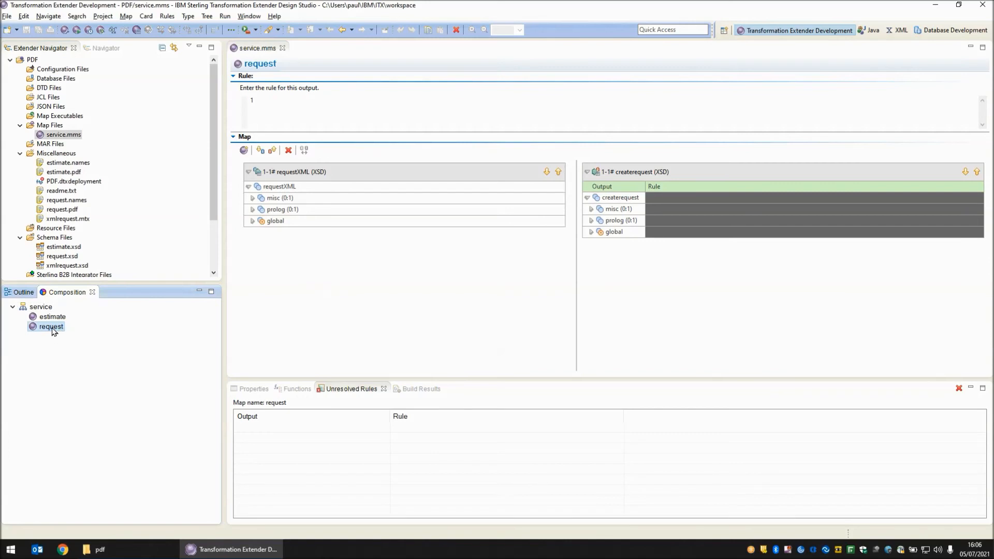
double_click(638, 175)
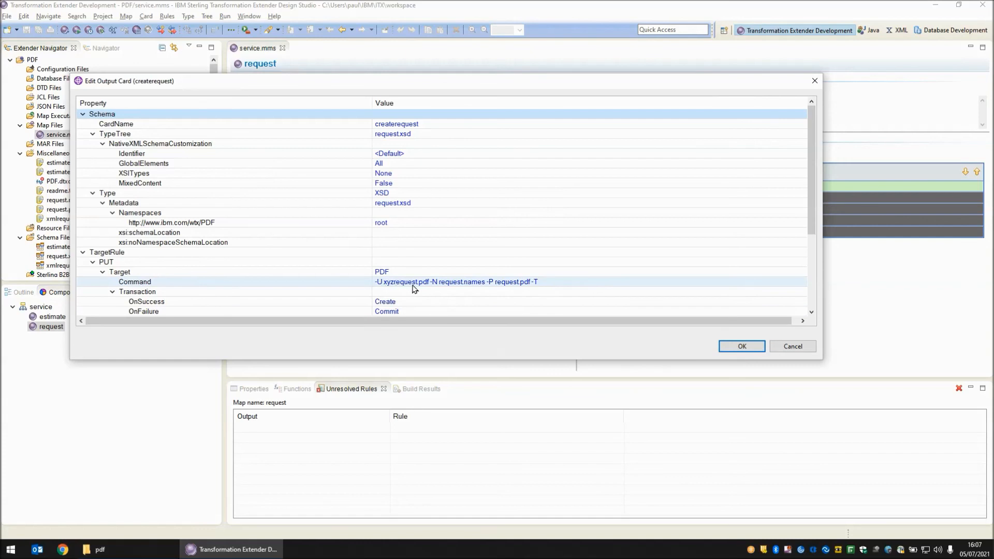
click(793, 346)
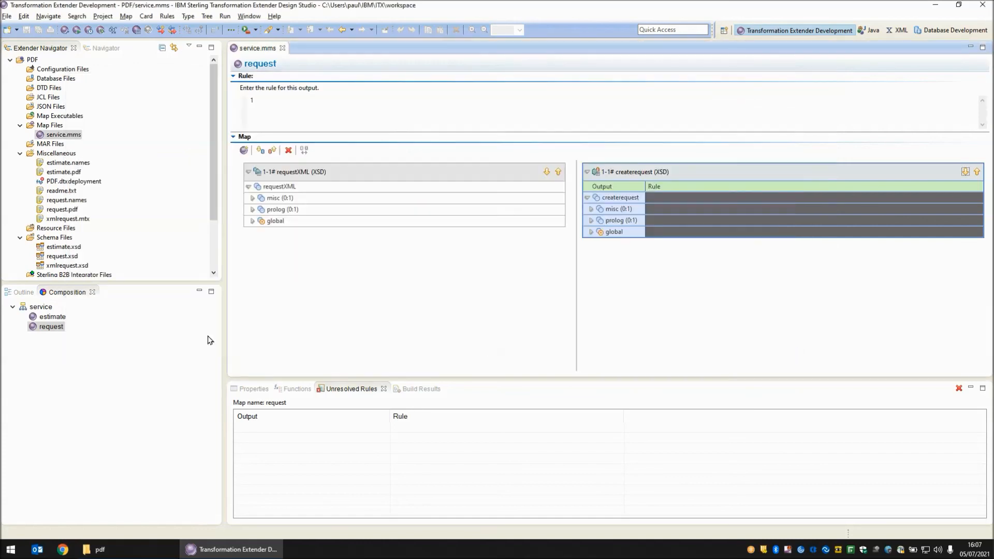
Examine the settings of the estimate map's servicerequest input card and serviceestimate output card without changing them.
click(53, 317)
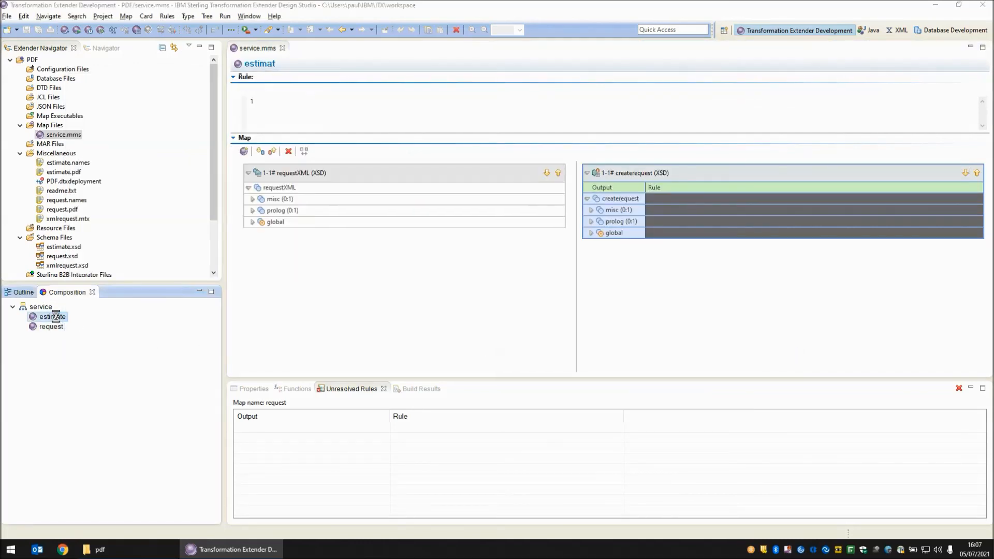
double_click(362, 176)
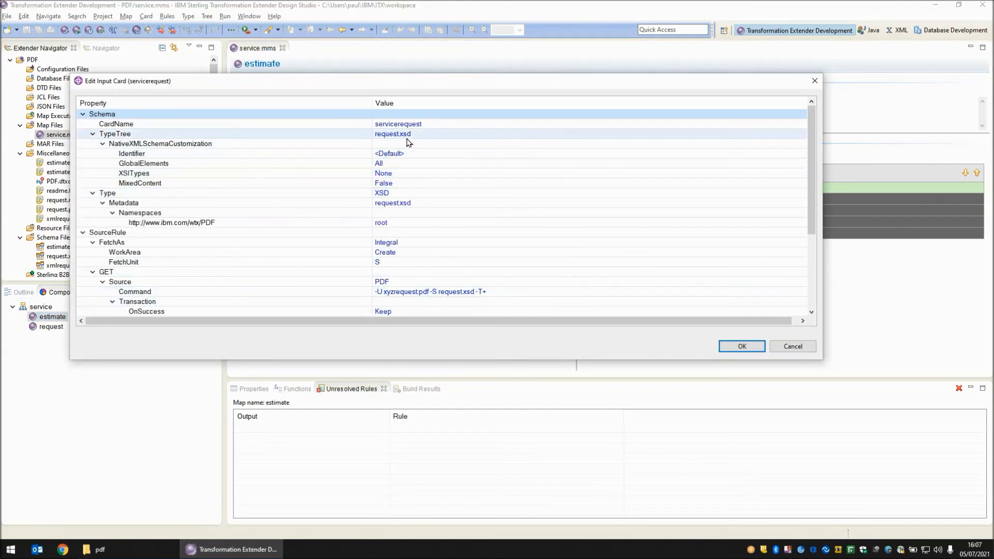
click(792, 346)
double_click(680, 175)
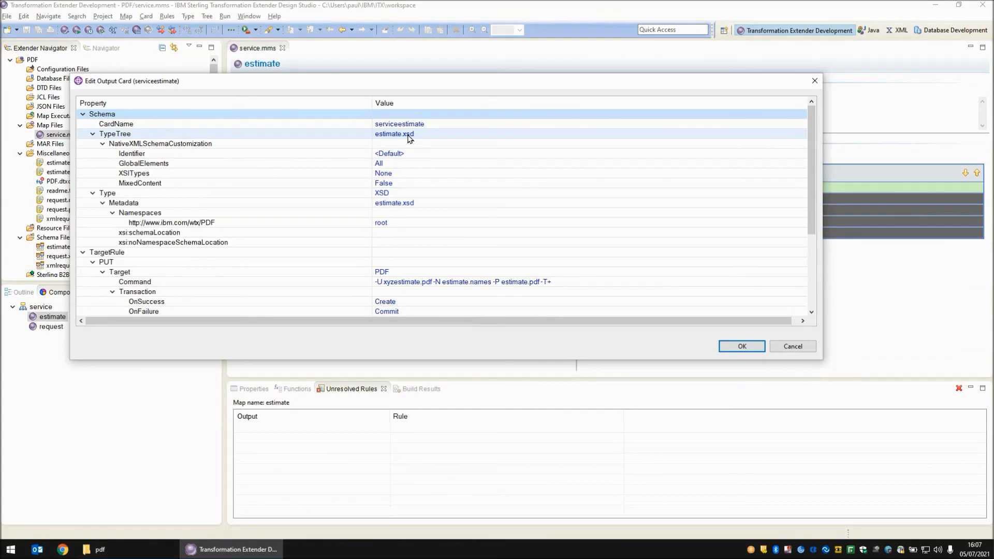
click(793, 347)
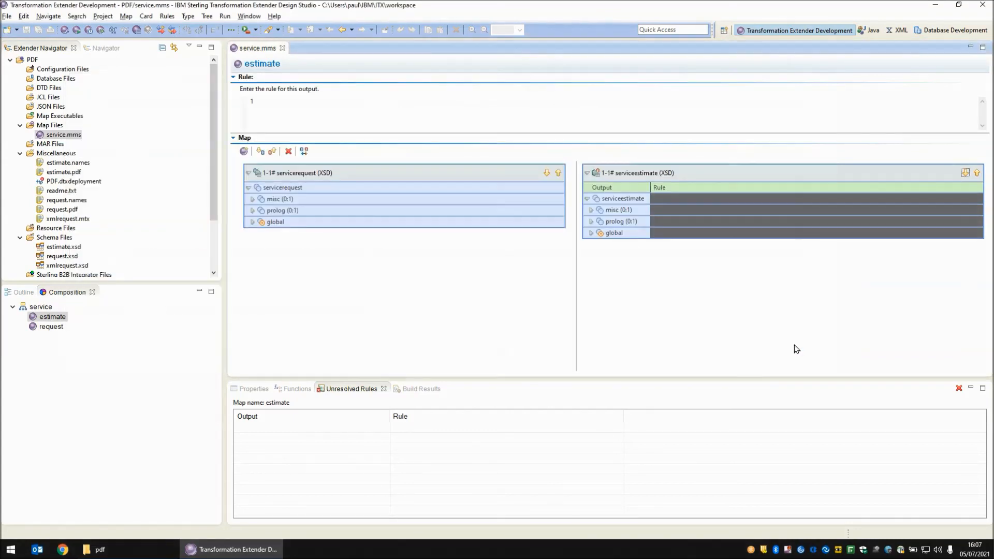